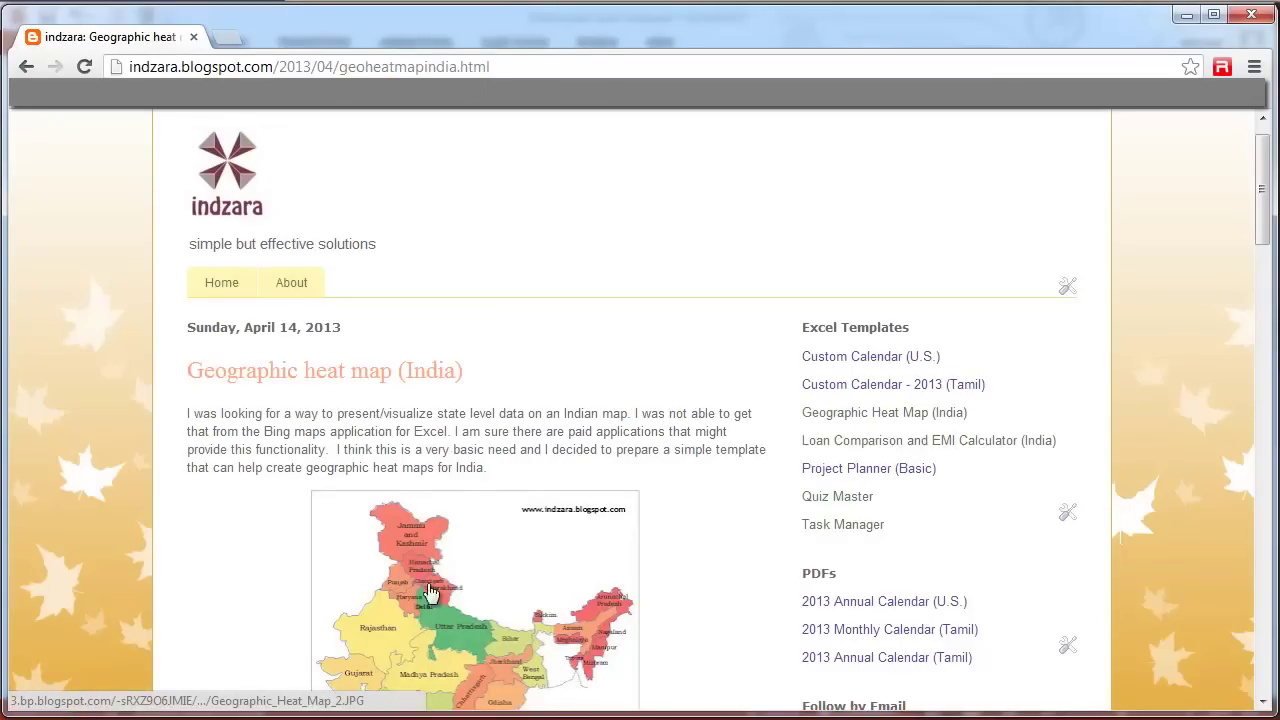
Scroll down through the Geographic heat map (India) blog post.
{"action": "scroll", "coordinate": [284, 430], "scroll_direction": "down", "scroll_amount": 1}
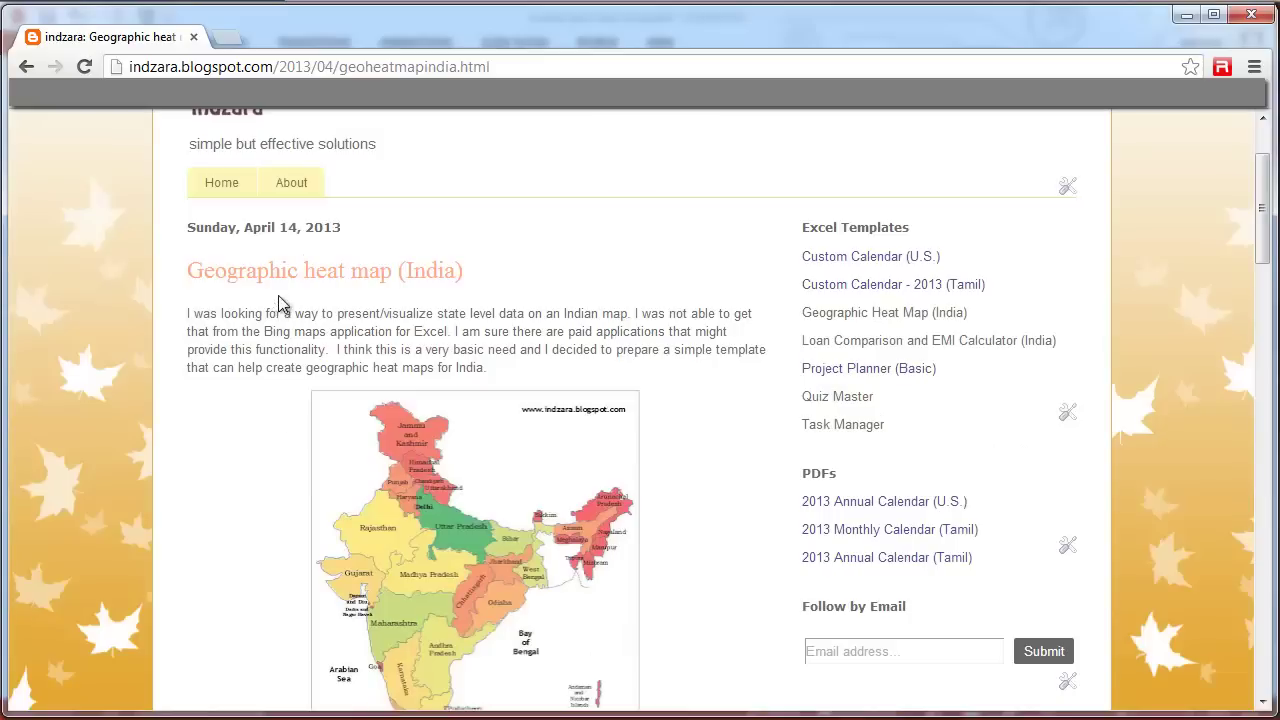
{"action": "scroll", "coordinate": [370, 380], "scroll_direction": "down", "scroll_amount": 1}
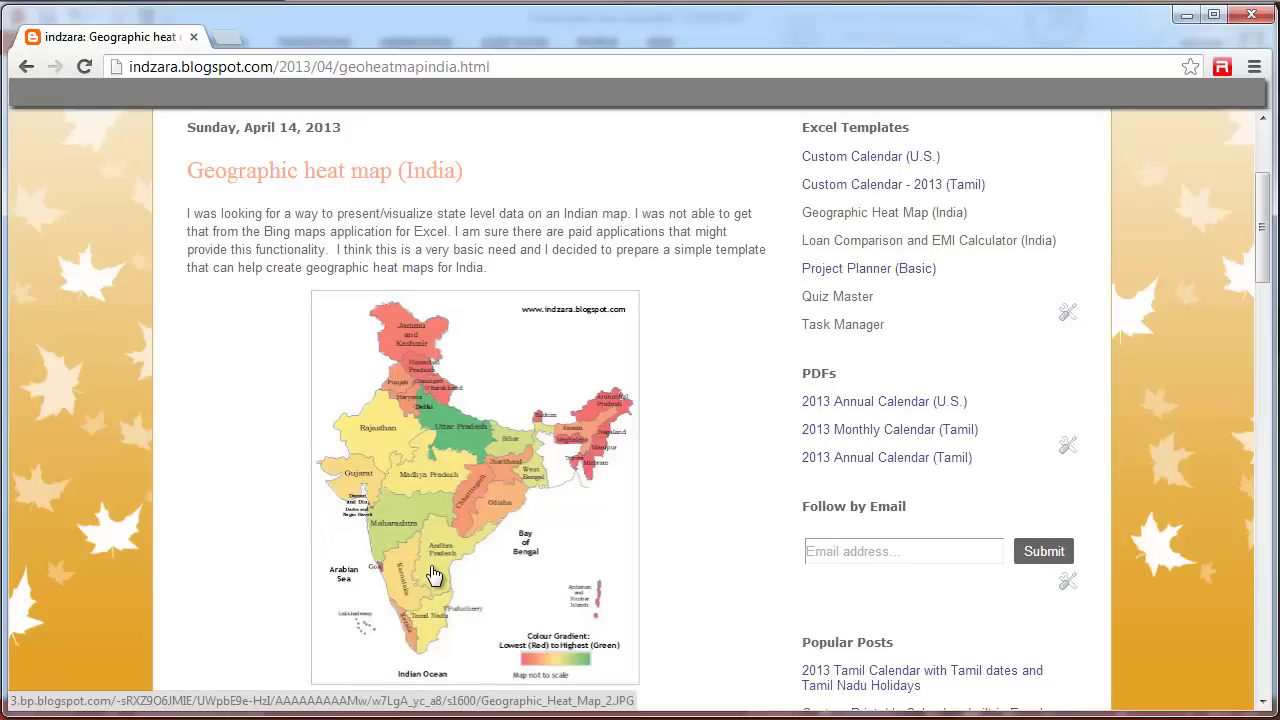
{"action": "scroll", "coordinate": [433, 575], "scroll_direction": "down", "scroll_amount": 4}
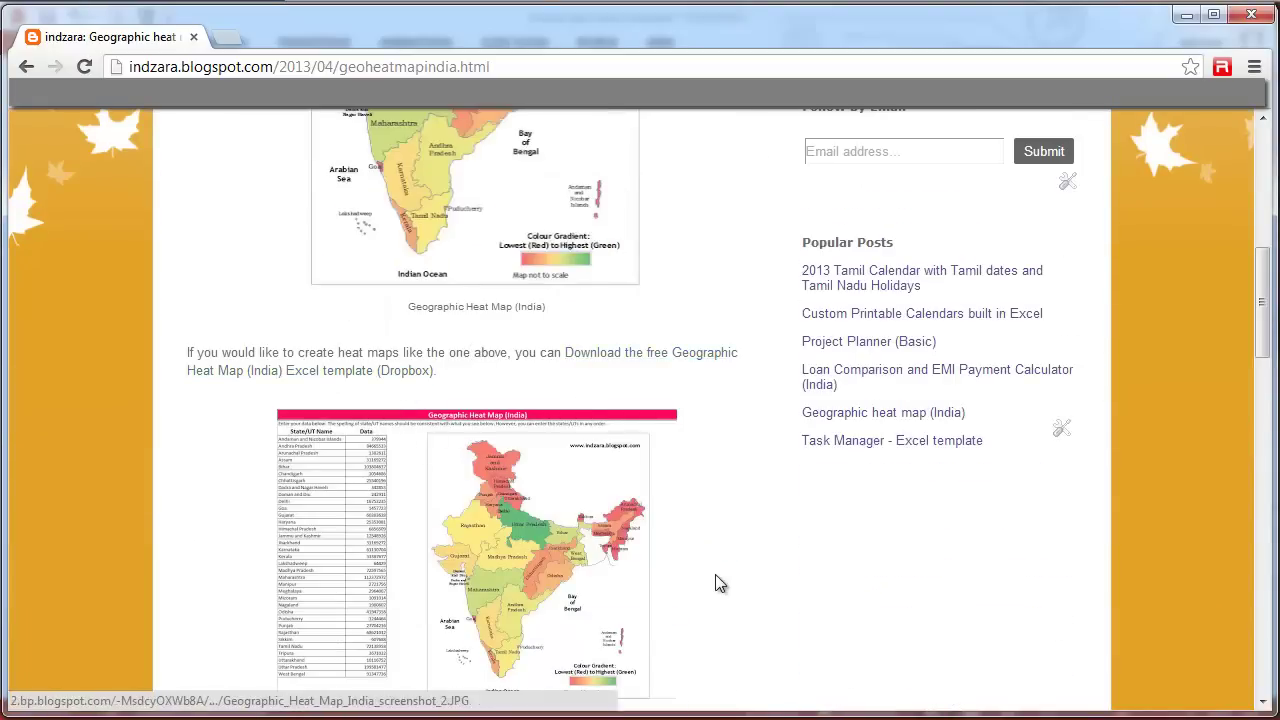
{"action": "scroll", "coordinate": [717, 583], "scroll_direction": "down", "scroll_amount": 4}
{"action": "scroll", "coordinate": [715, 583], "scroll_direction": "down", "scroll_amount": 2}
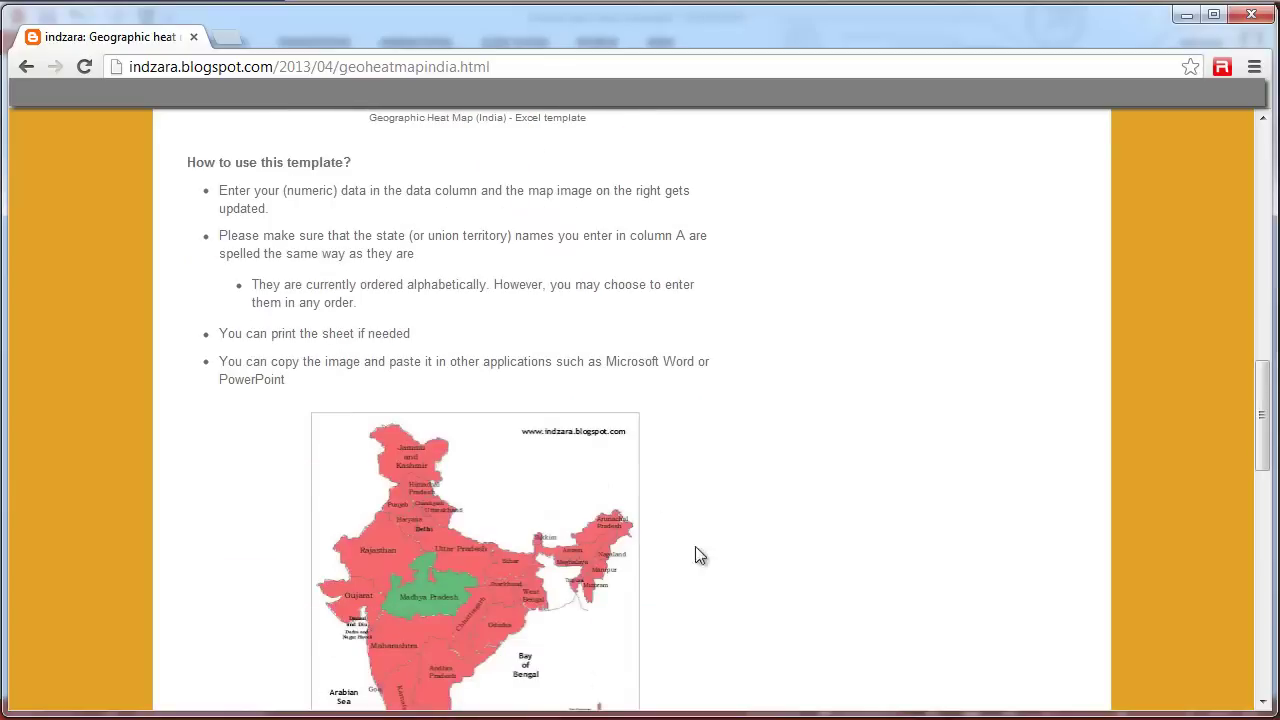
{"action": "scroll", "coordinate": [609, 586], "scroll_direction": "down", "scroll_amount": 3}
{"action": "scroll", "coordinate": [604, 574], "scroll_direction": "down", "scroll_amount": 1}
Scroll back up and minimize Chrome to reveal the PowerPoint title slide.
{"action": "scroll", "coordinate": [606, 578], "scroll_direction": "up", "scroll_amount": 10}
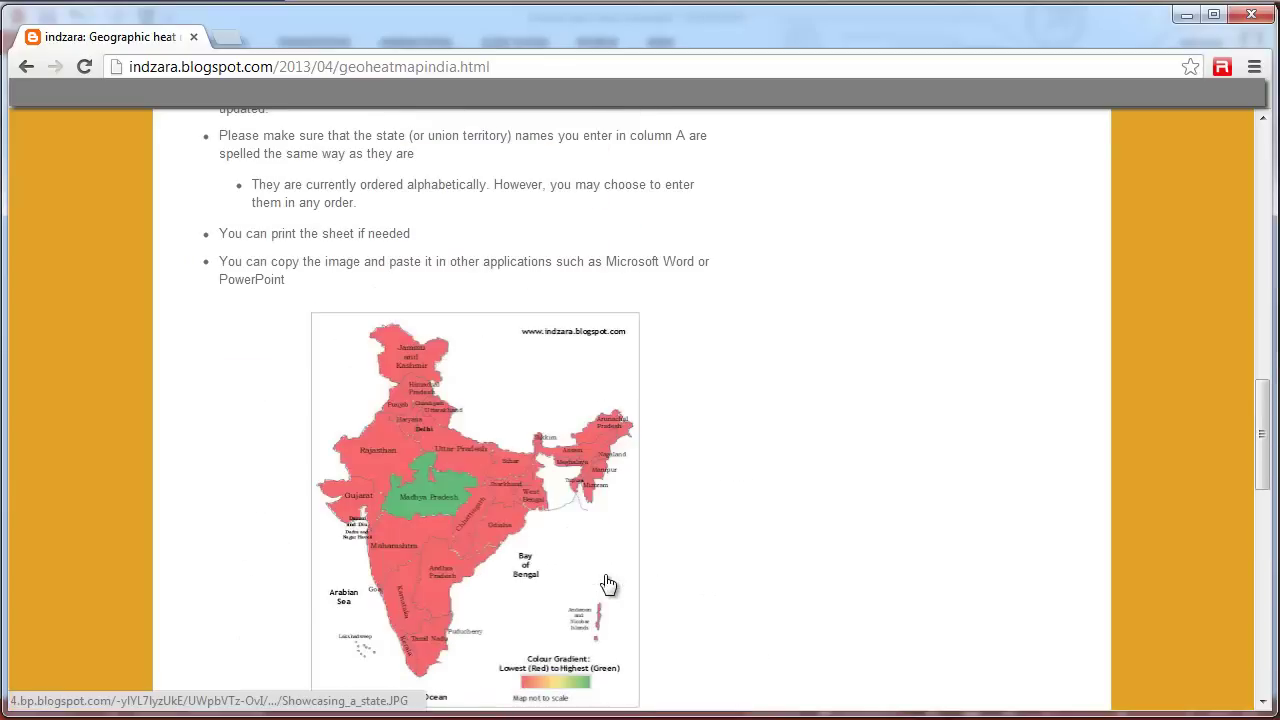
{"action": "scroll", "coordinate": [609, 584], "scroll_direction": "up", "scroll_amount": 5}
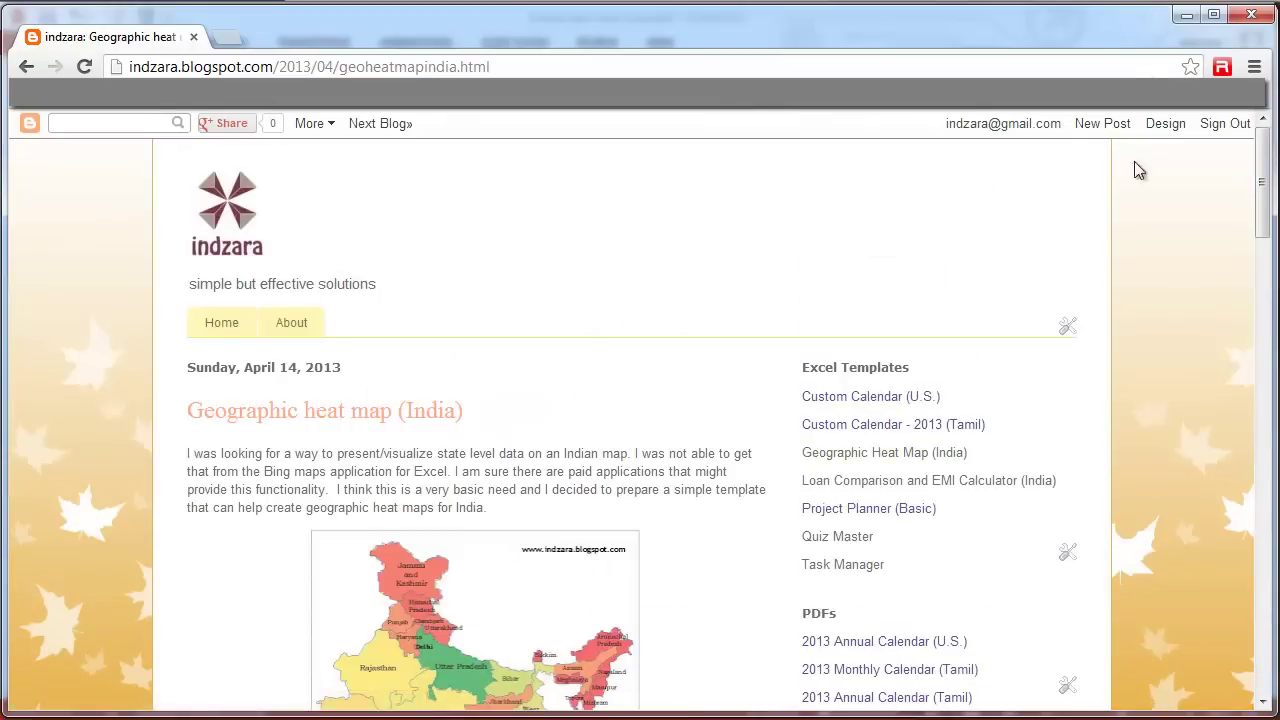
{"action": "left_click", "coordinate": [1183, 20]}
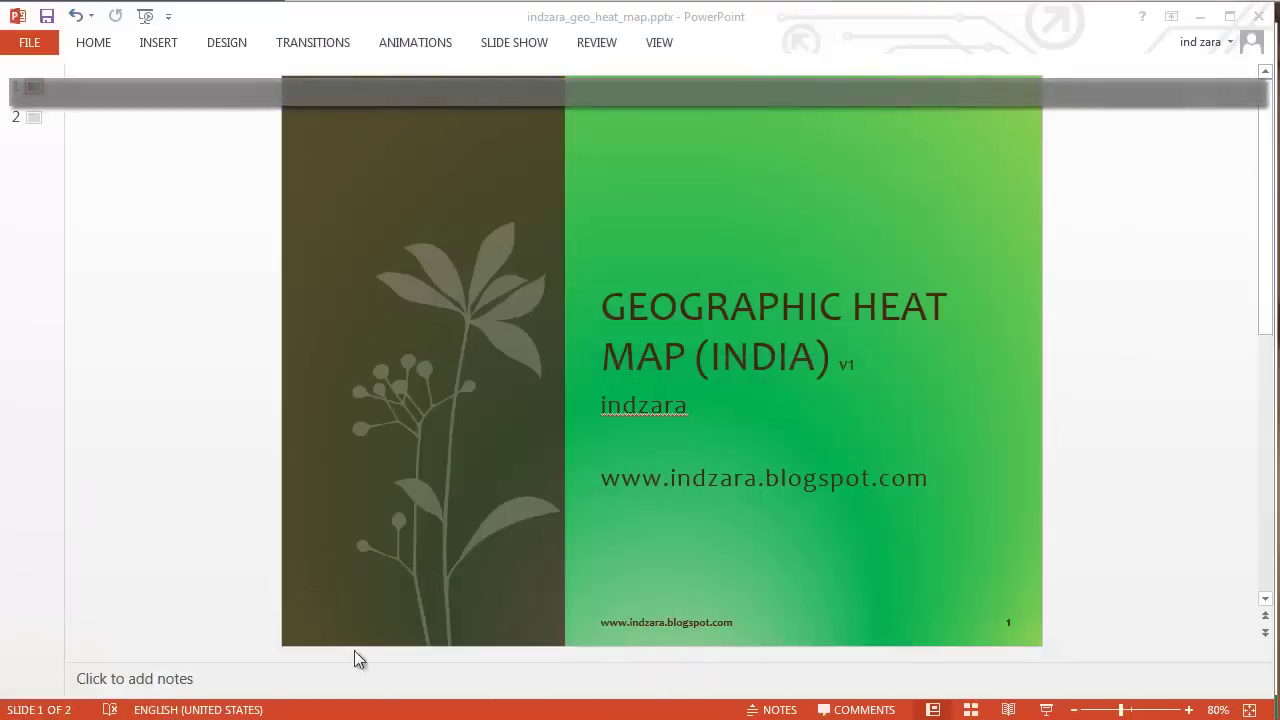
Bring the Geographic_Heat_Map_India_v1.xlsx workbook in front of PowerPoint.
{"action": "key", "text": "alt+Tab"}
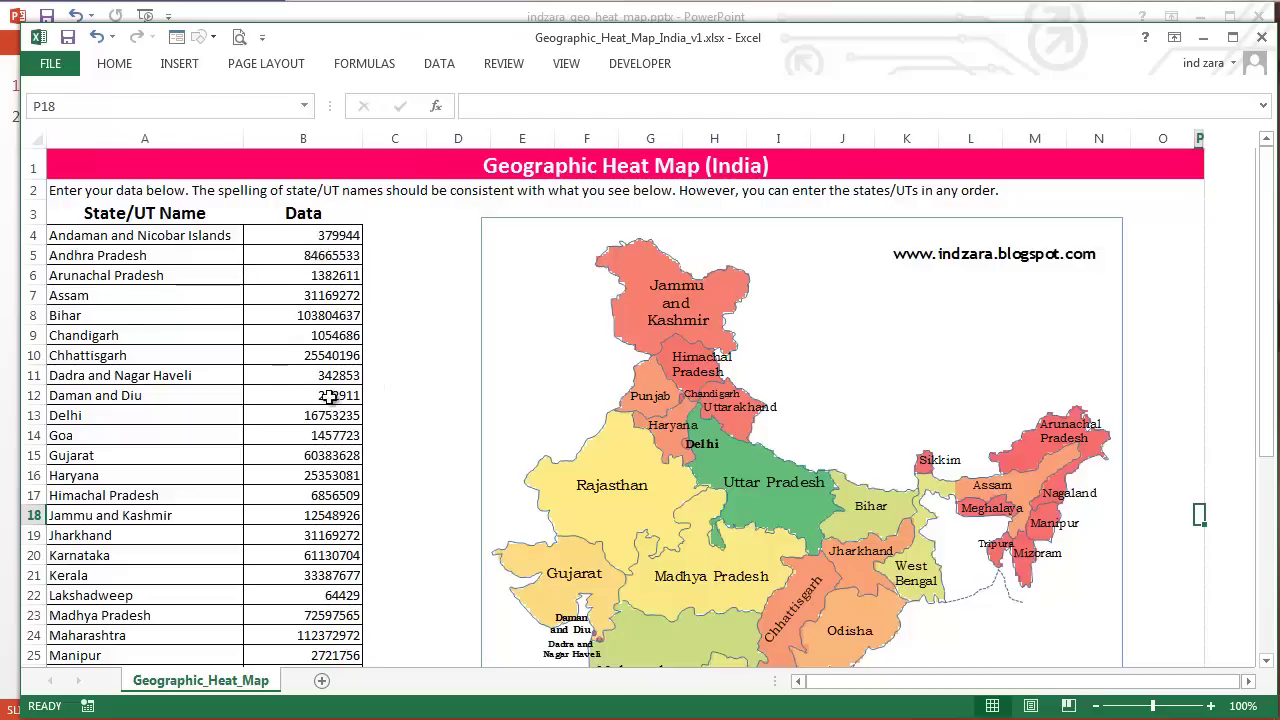
Clear the state data values in B4:B38 so the map turns uniformly green.
{"action": "left_click", "coordinate": [335, 235]}
{"action": "key", "text": "ctrl+shift+Down"}
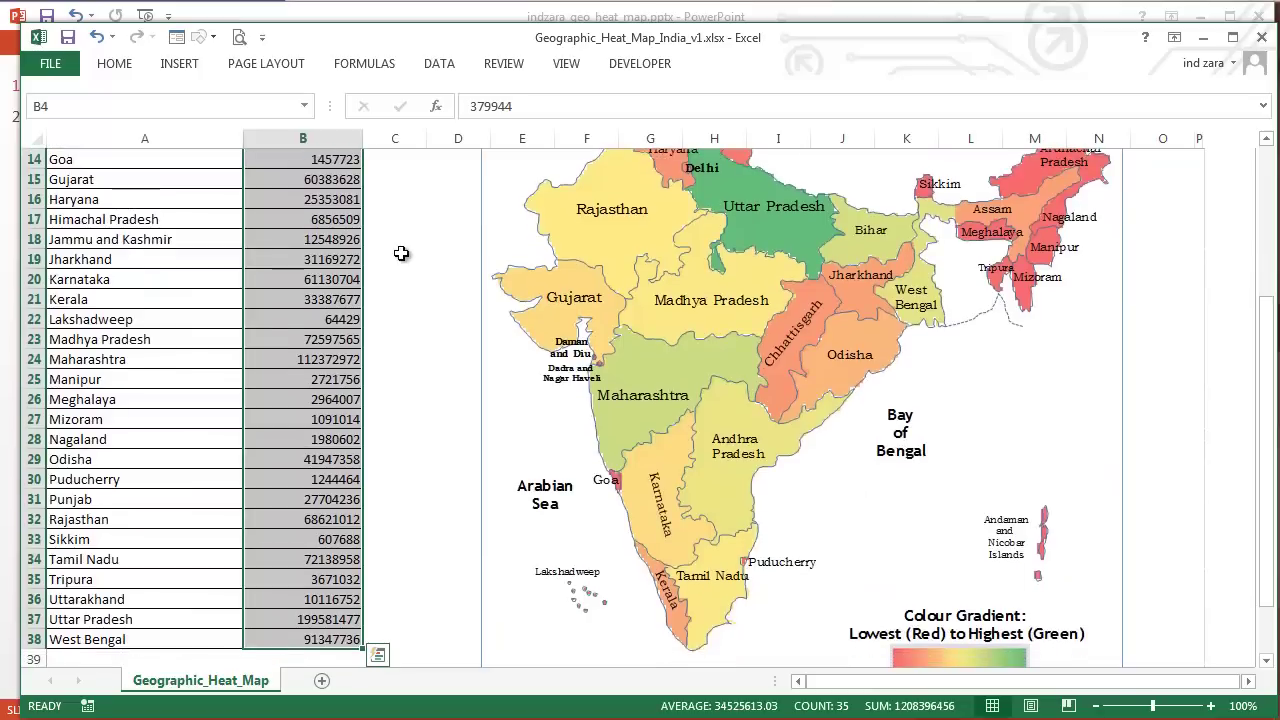
{"action": "scroll", "coordinate": [401, 253], "scroll_direction": "up", "scroll_amount": 5}
{"action": "key", "text": "Delete"}
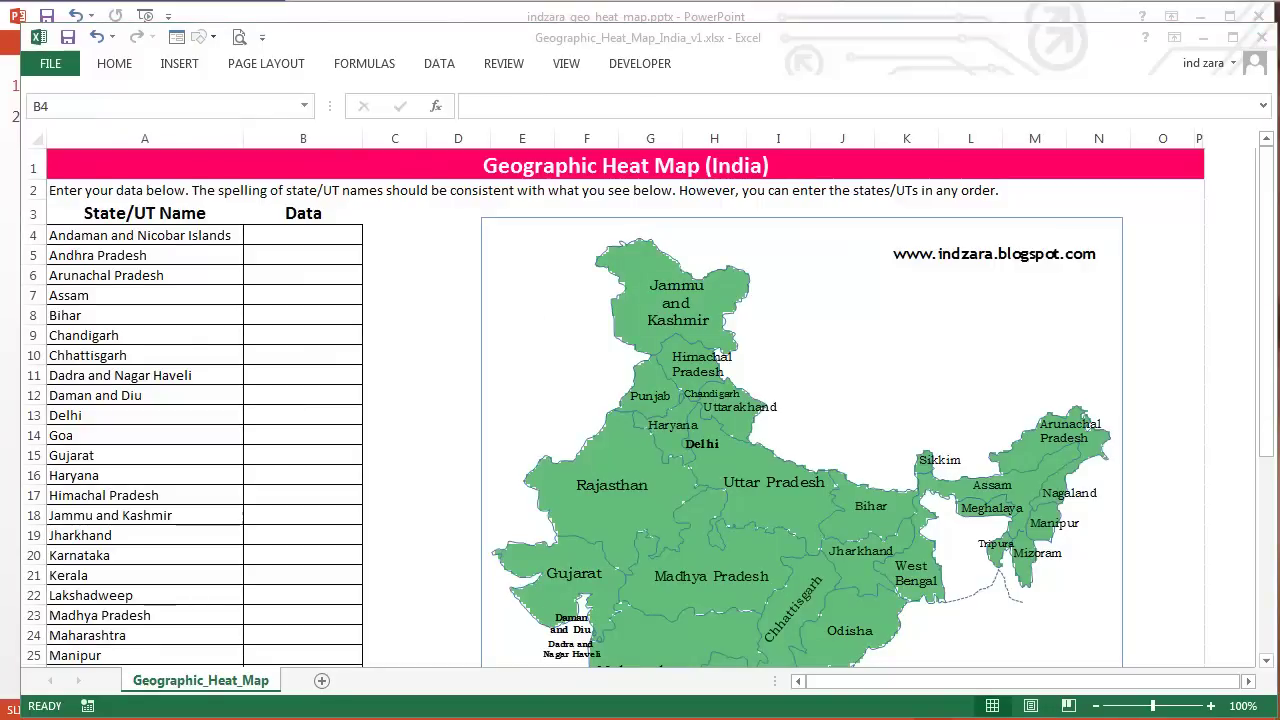
Paste the state figures back into B4 as values to restore the heat colours.
{"action": "right_click", "coordinate": [314, 229]}
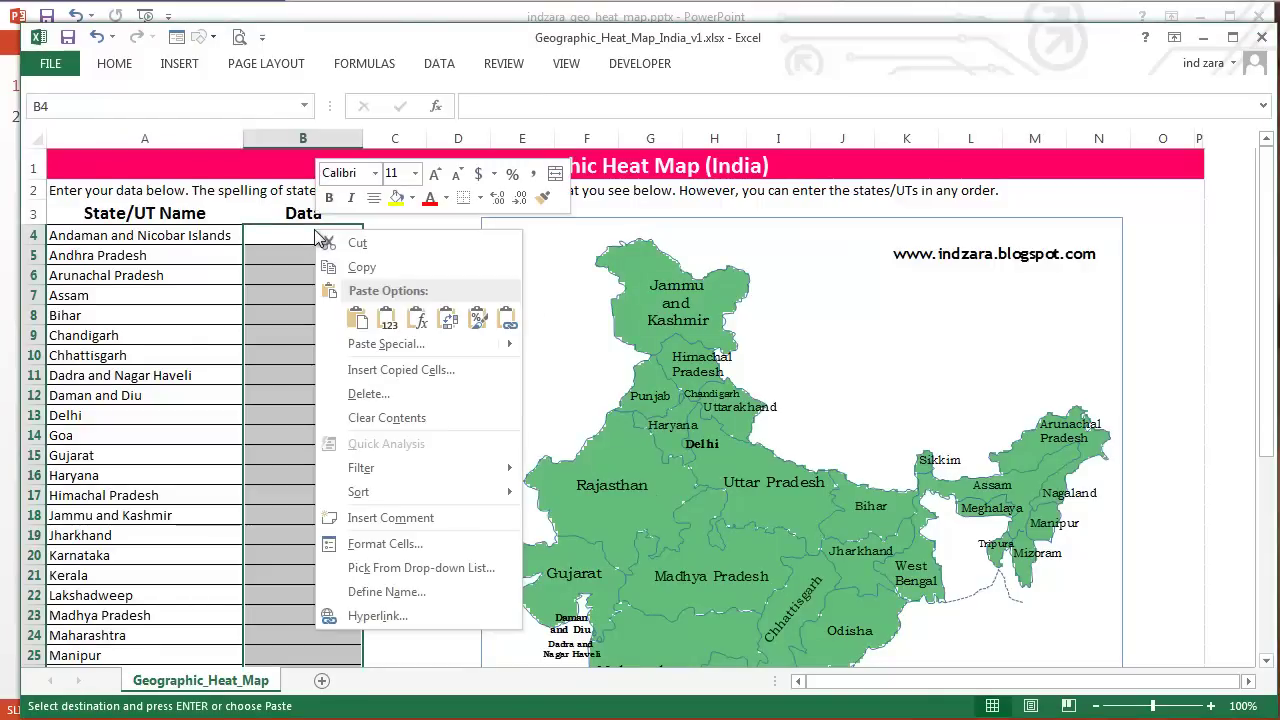
{"action": "left_click", "coordinate": [292, 234]}
{"action": "right_click", "coordinate": [293, 237]}
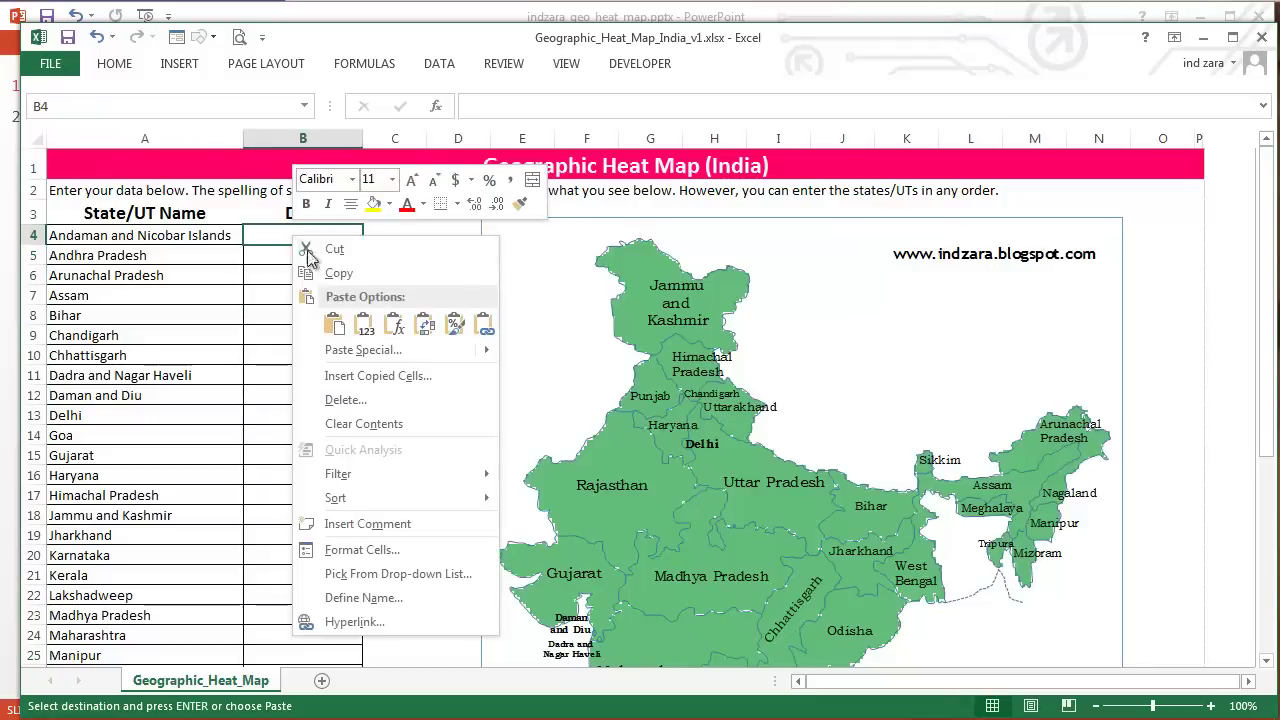
{"action": "left_click", "coordinate": [366, 324]}
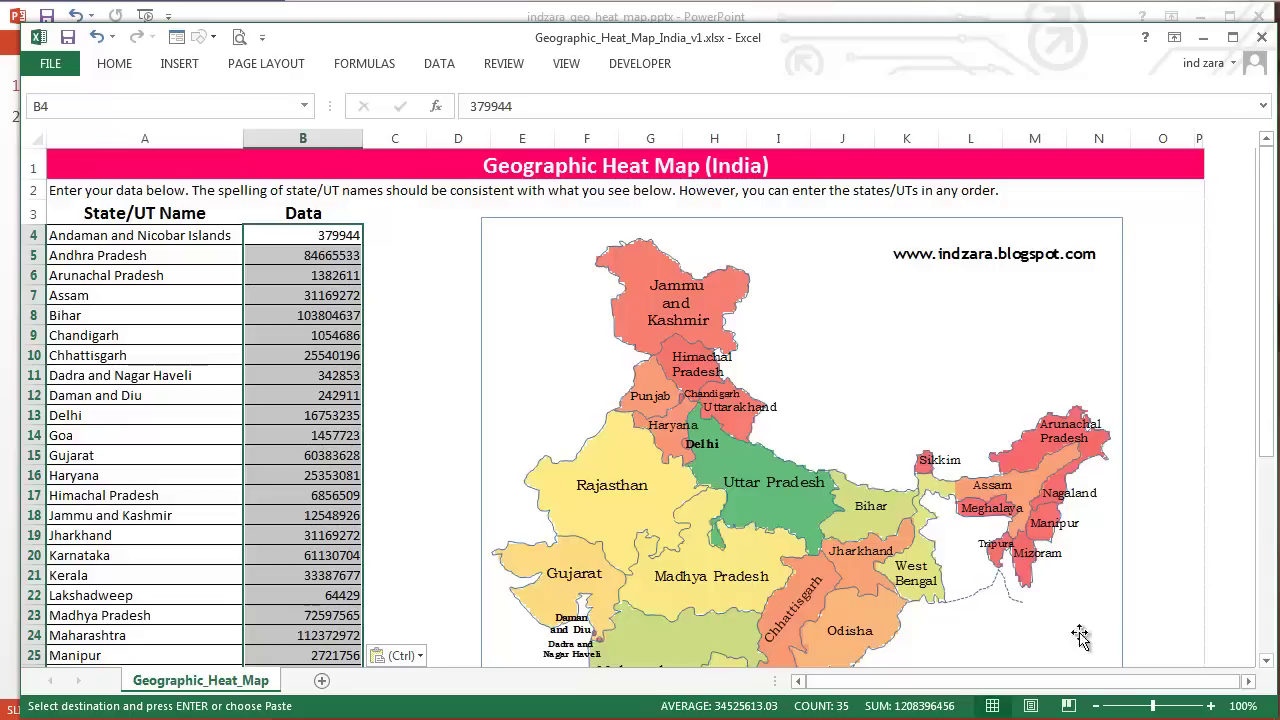
{"action": "left_click", "coordinate": [422, 489]}
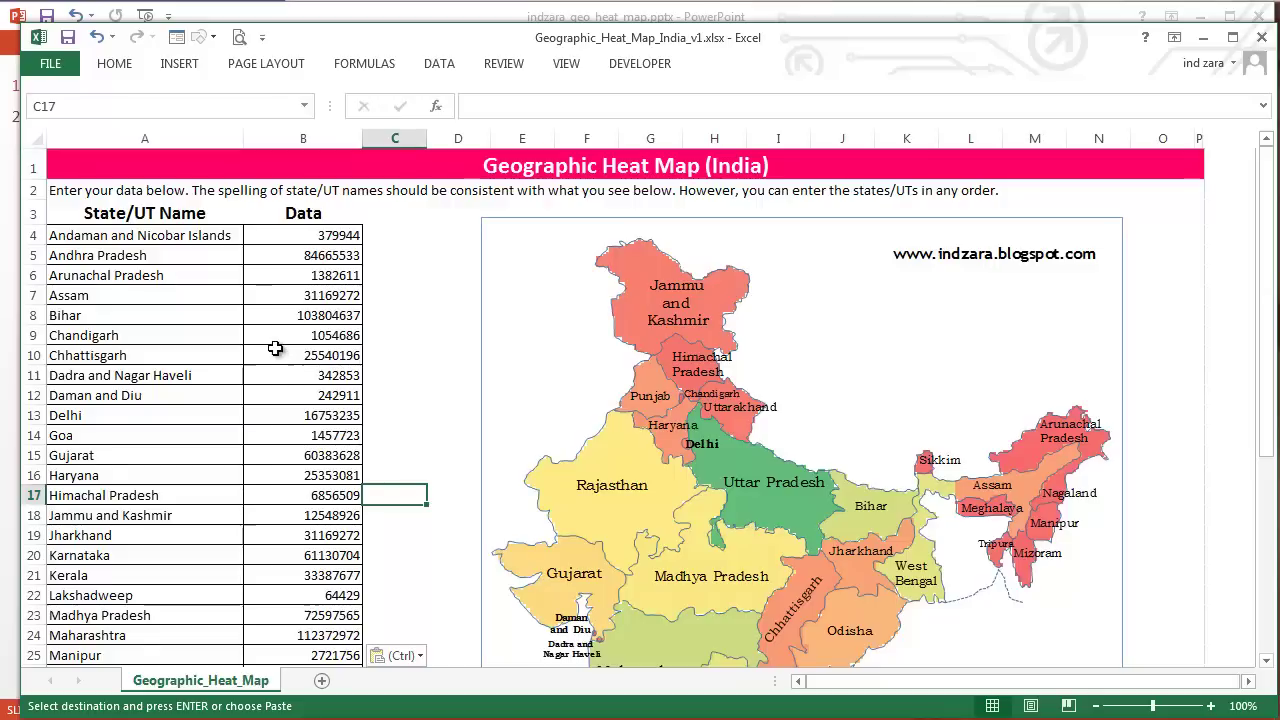
{"action": "left_click", "coordinate": [206, 258]}
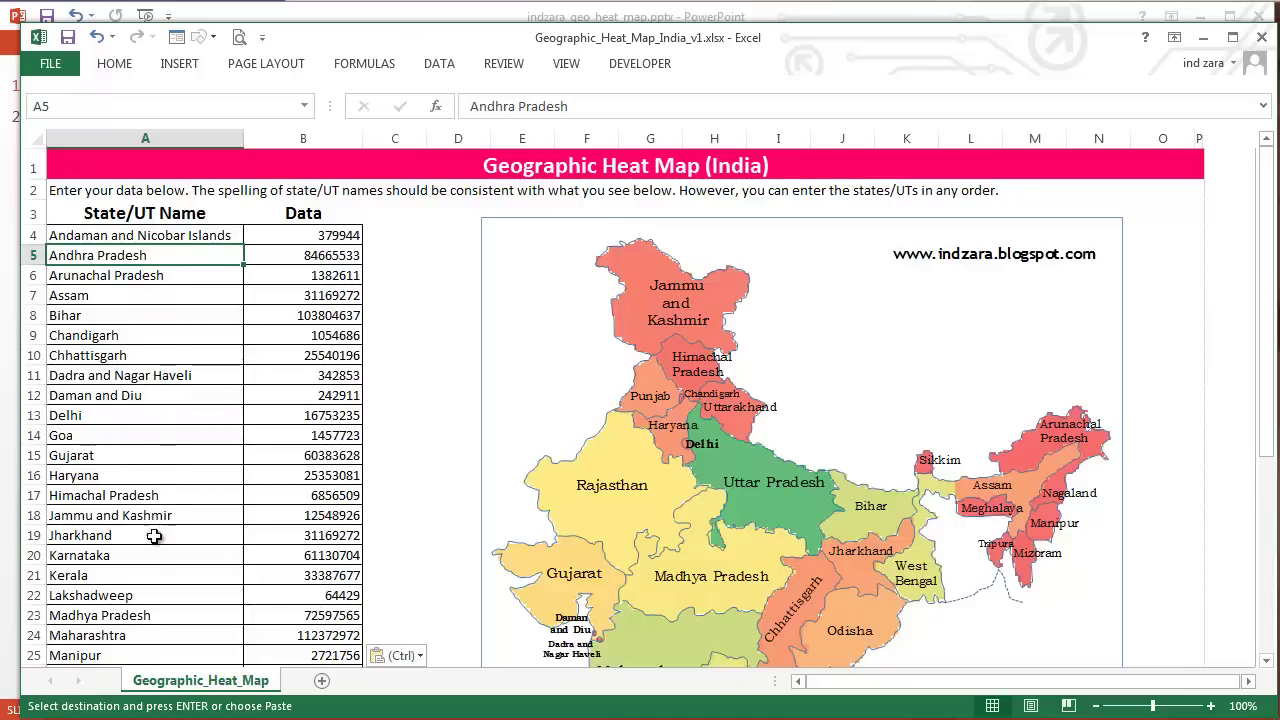
{"action": "scroll", "coordinate": [155, 603], "scroll_direction": "down", "scroll_amount": 4}
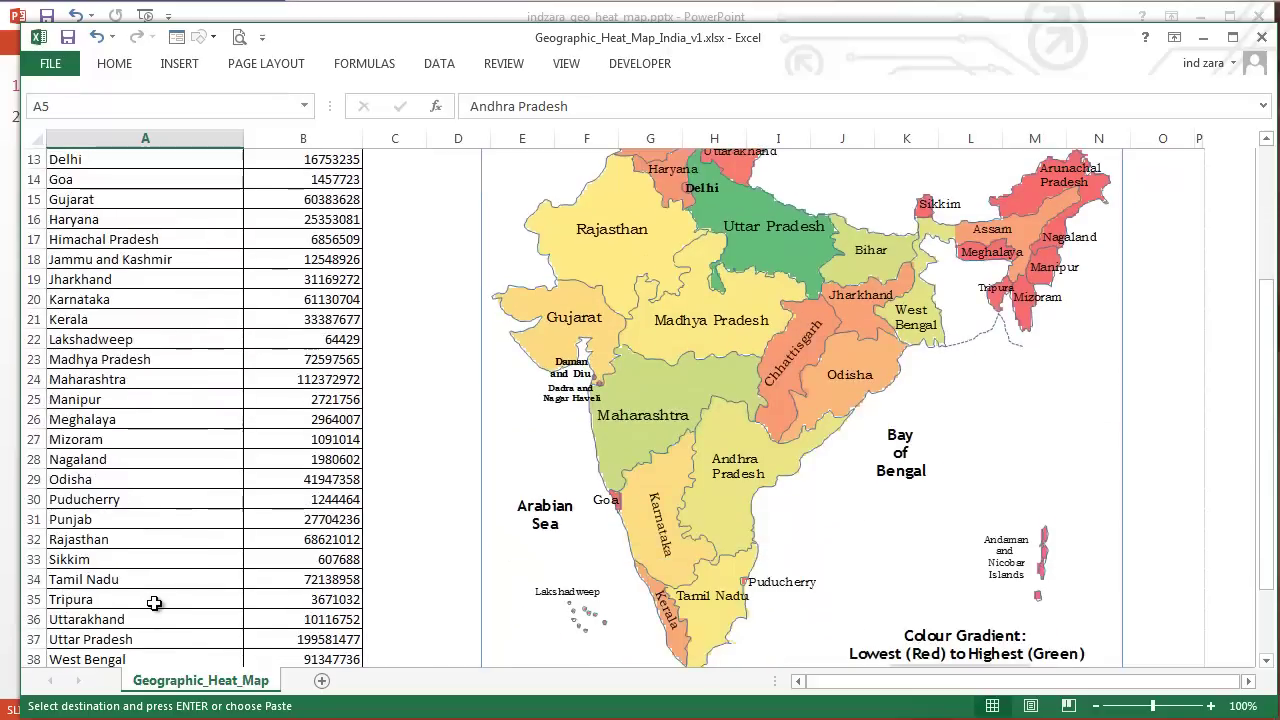
{"action": "left_click", "coordinate": [160, 637]}
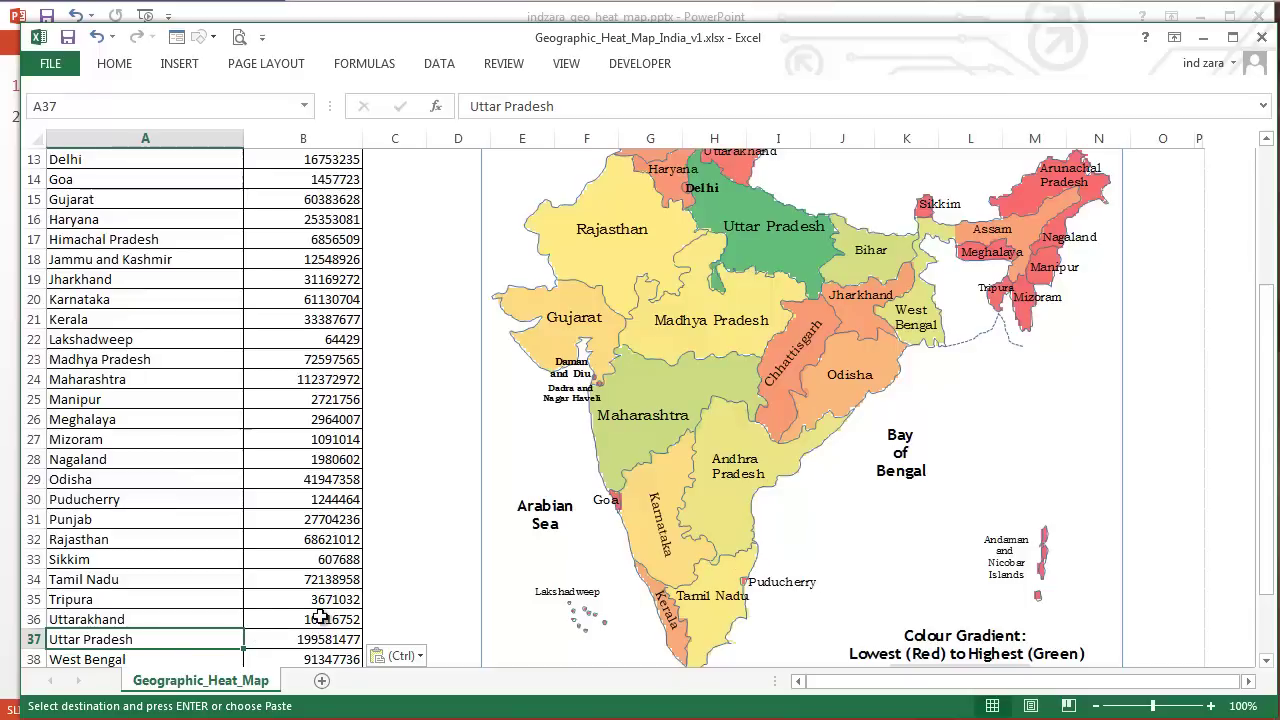
{"action": "scroll", "coordinate": [284, 580], "scroll_direction": "up", "scroll_amount": 2}
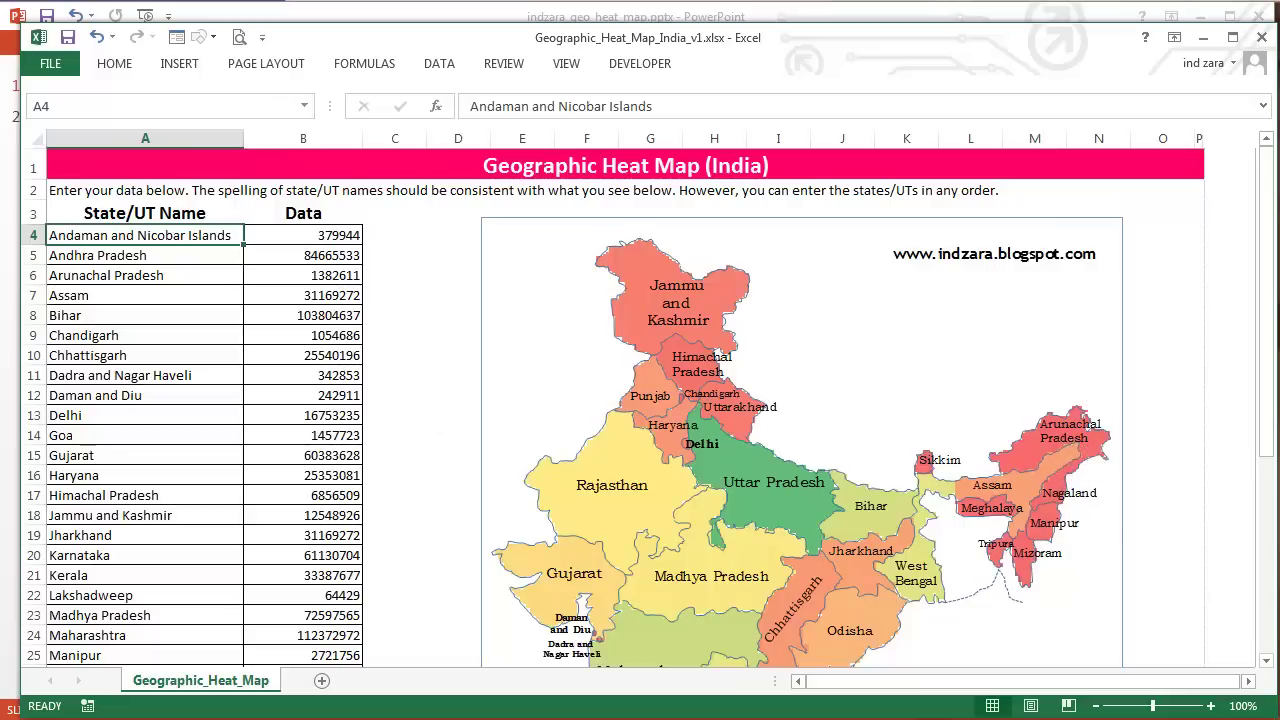
{"action": "left_click_drag", "start_coordinate": [1272, 448], "coordinate": [1271, 478]}
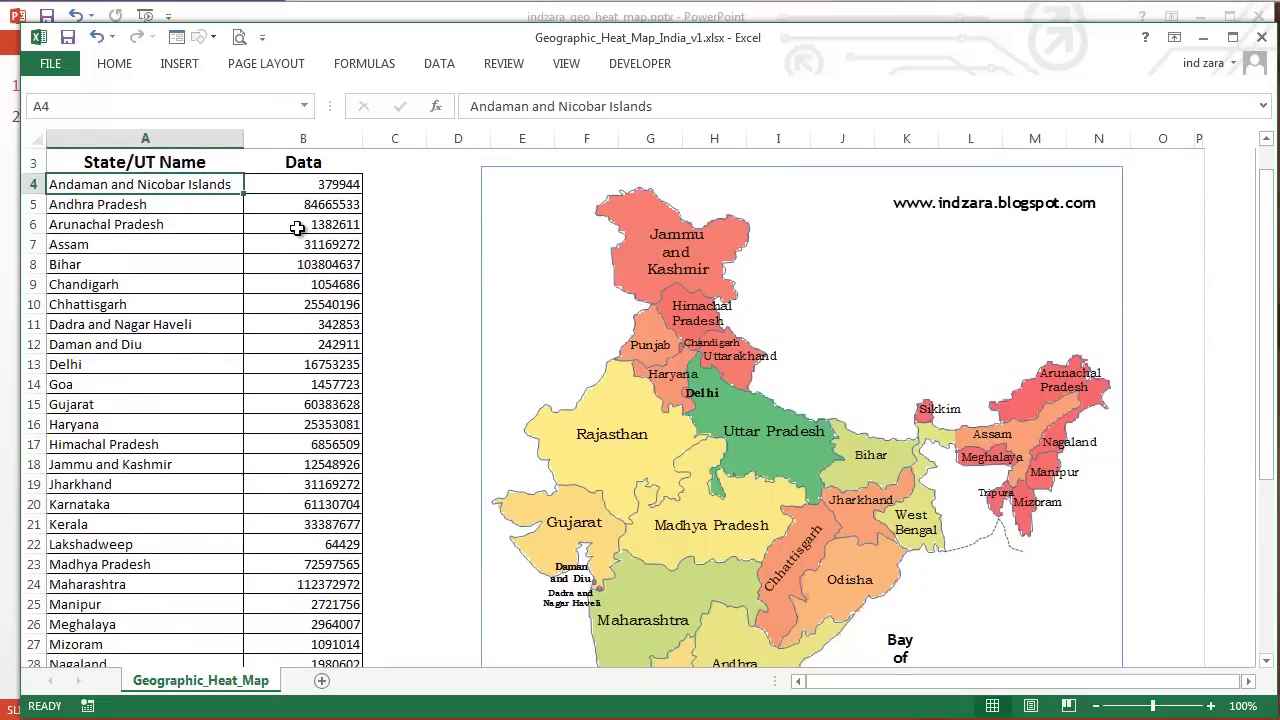
{"action": "left_click", "coordinate": [300, 228]}
{"action": "left_click", "coordinate": [333, 205]}
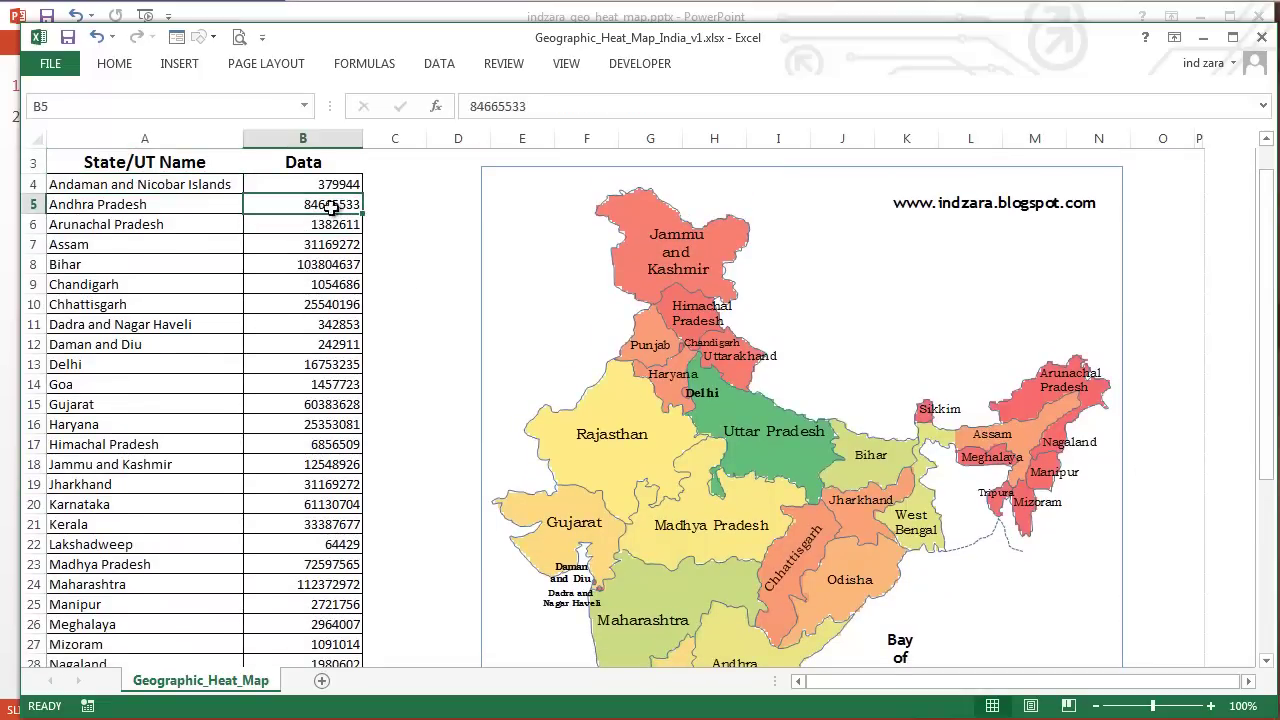
{"action": "left_click_drag", "start_coordinate": [1270, 459], "coordinate": [1268, 644]}
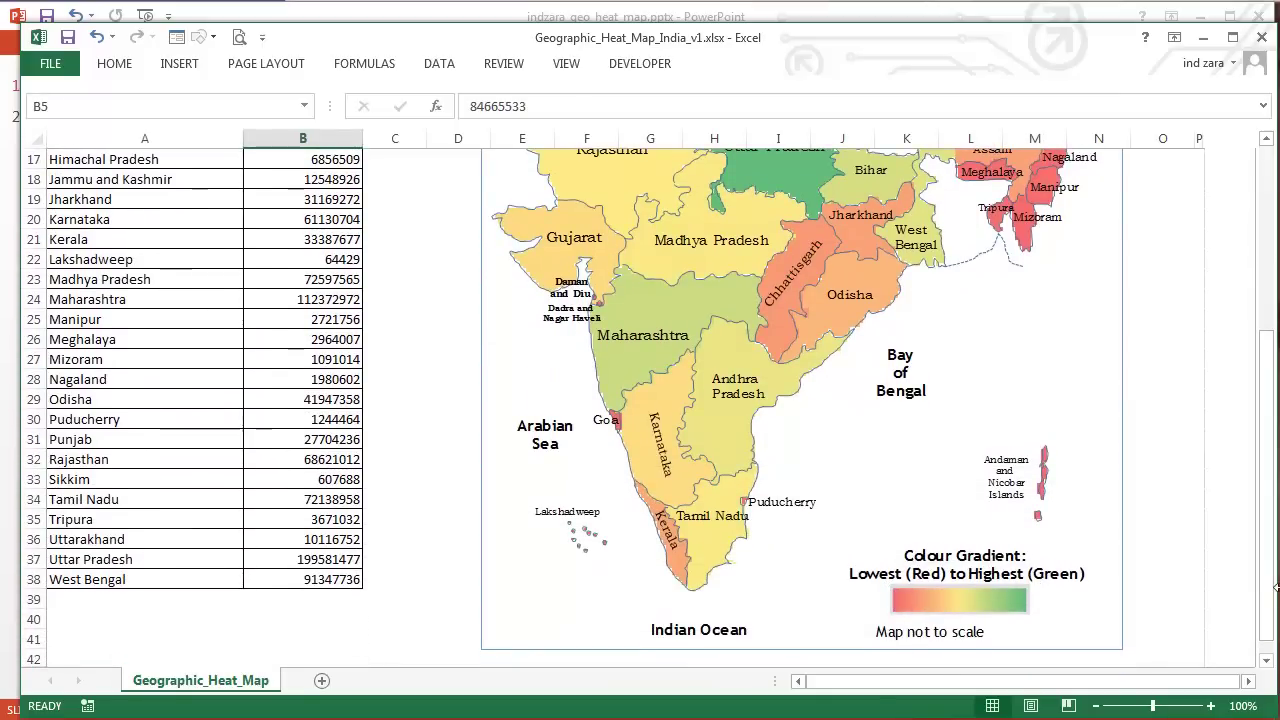
{"action": "left_click_drag", "start_coordinate": [1268, 588], "coordinate": [1268, 528]}
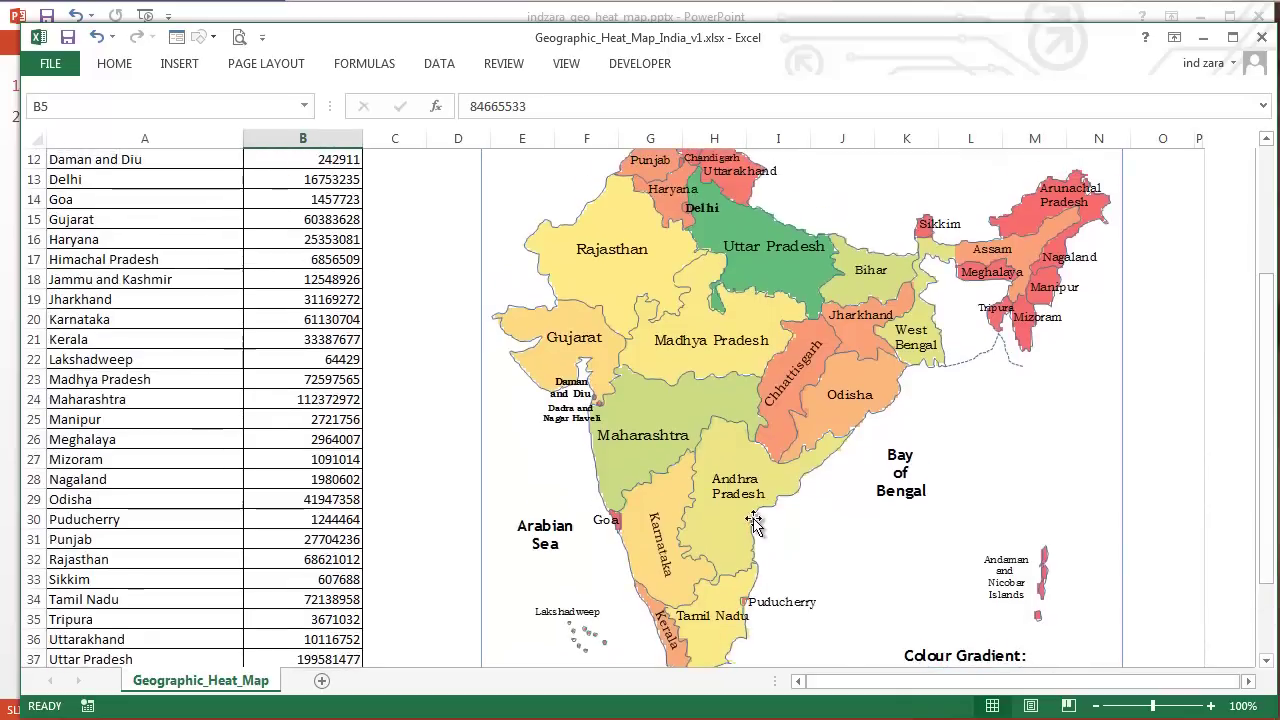
{"action": "scroll", "coordinate": [1050, 495], "scroll_direction": "up", "scroll_amount": 2}
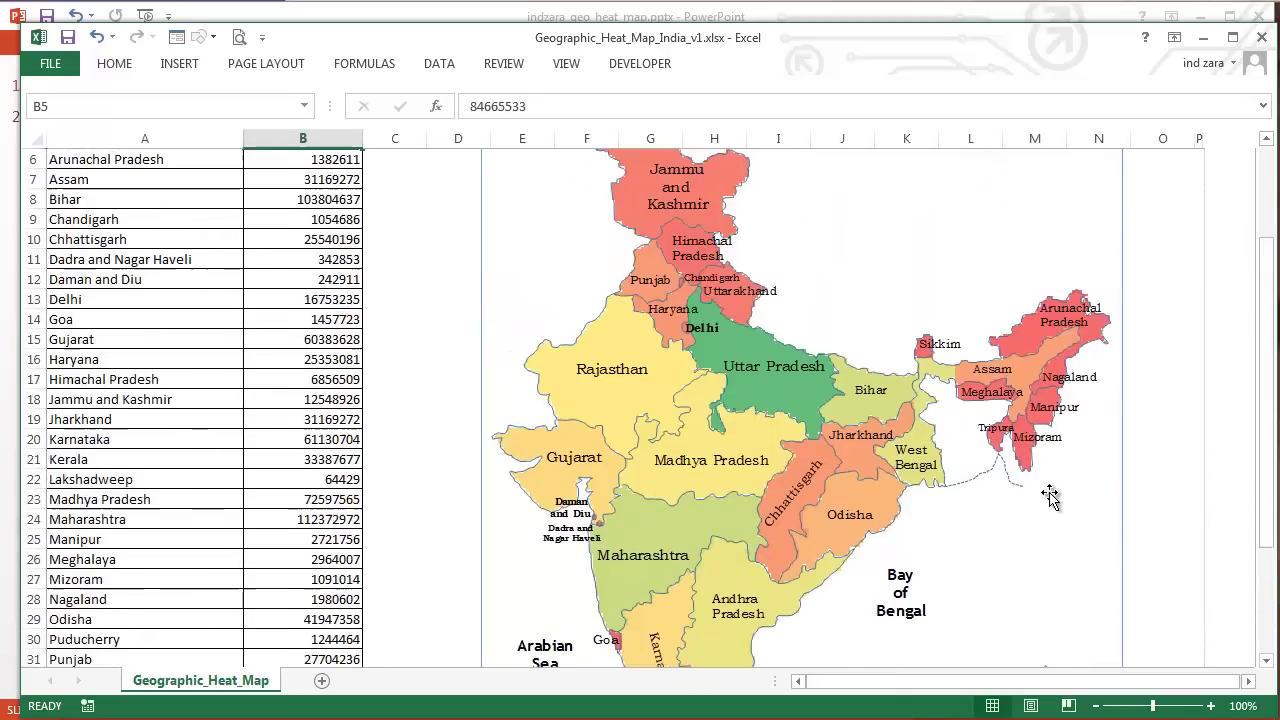
{"action": "scroll", "coordinate": [1050, 495], "scroll_direction": "up", "scroll_amount": 1}
{"action": "left_click", "coordinate": [146, 210]}
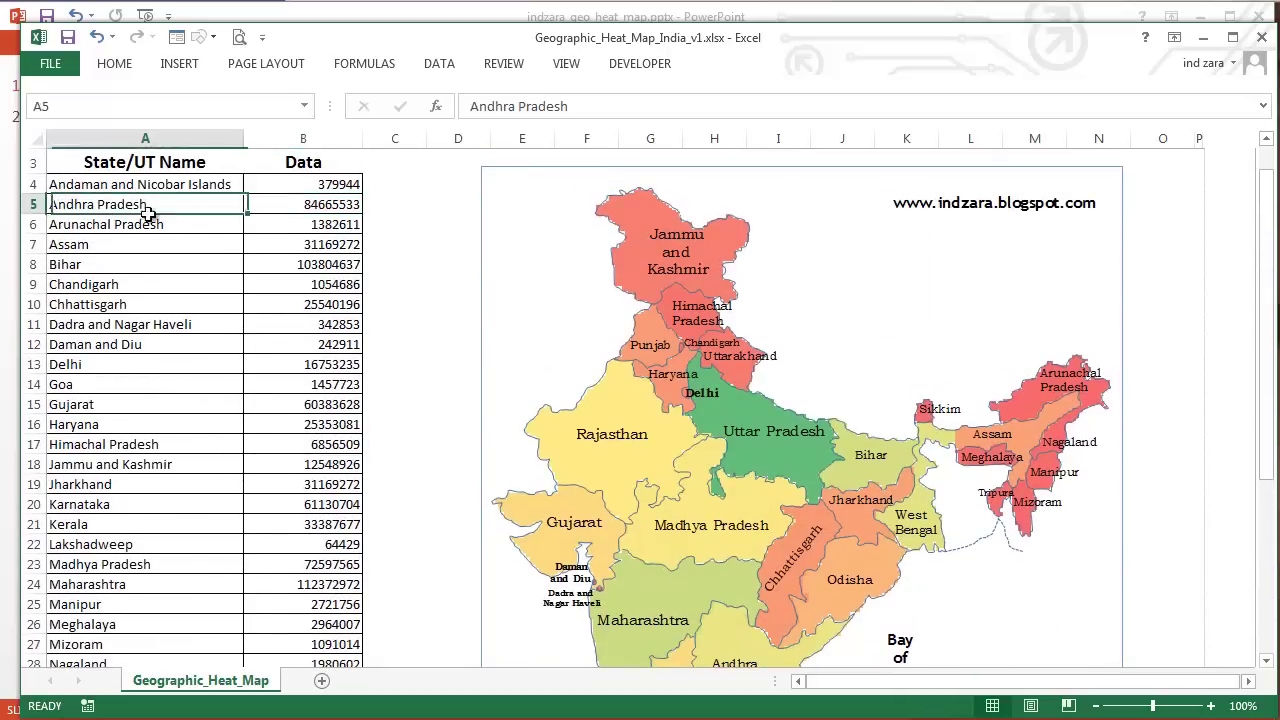
Enter Arunachal Pradesh in A5 and Andhra Pradesh in A6, then select B4.
{"action": "type", "text": "Aru"}
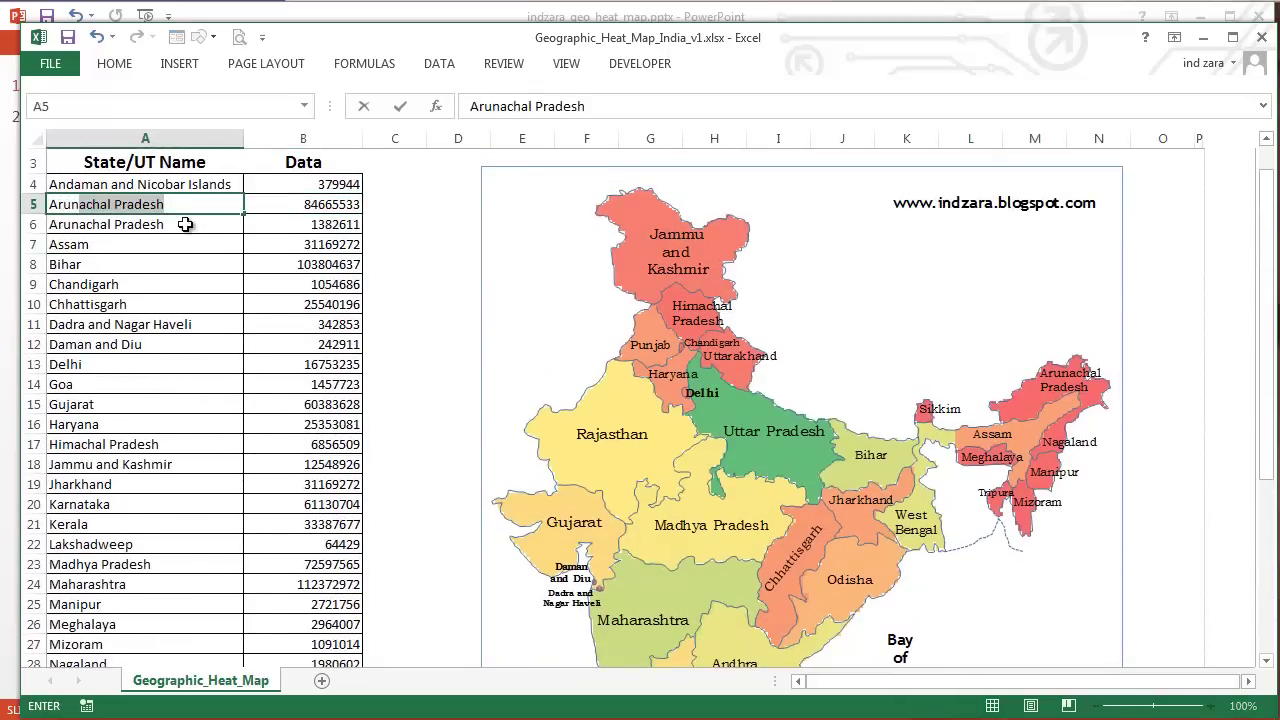
{"action": "key", "text": "ctrl+Return"}
{"action": "left_click", "coordinate": [185, 224]}
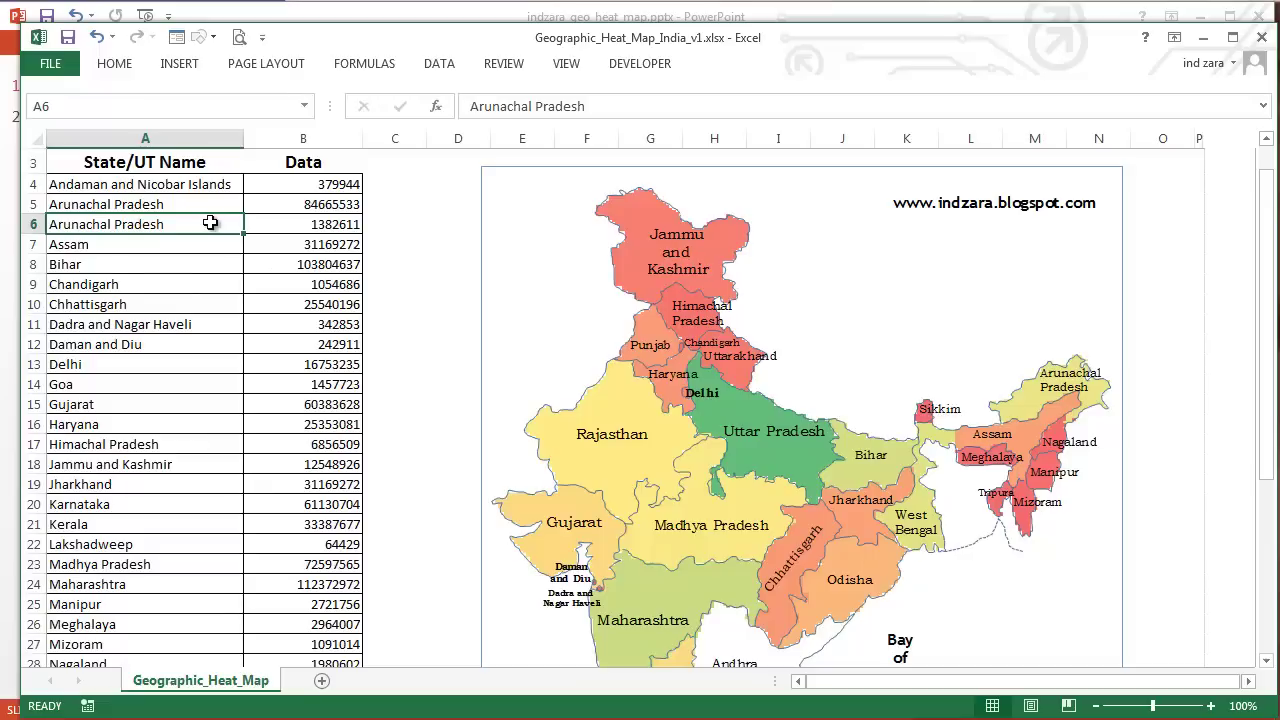
{"action": "type", "text": "Andhra Pr"}
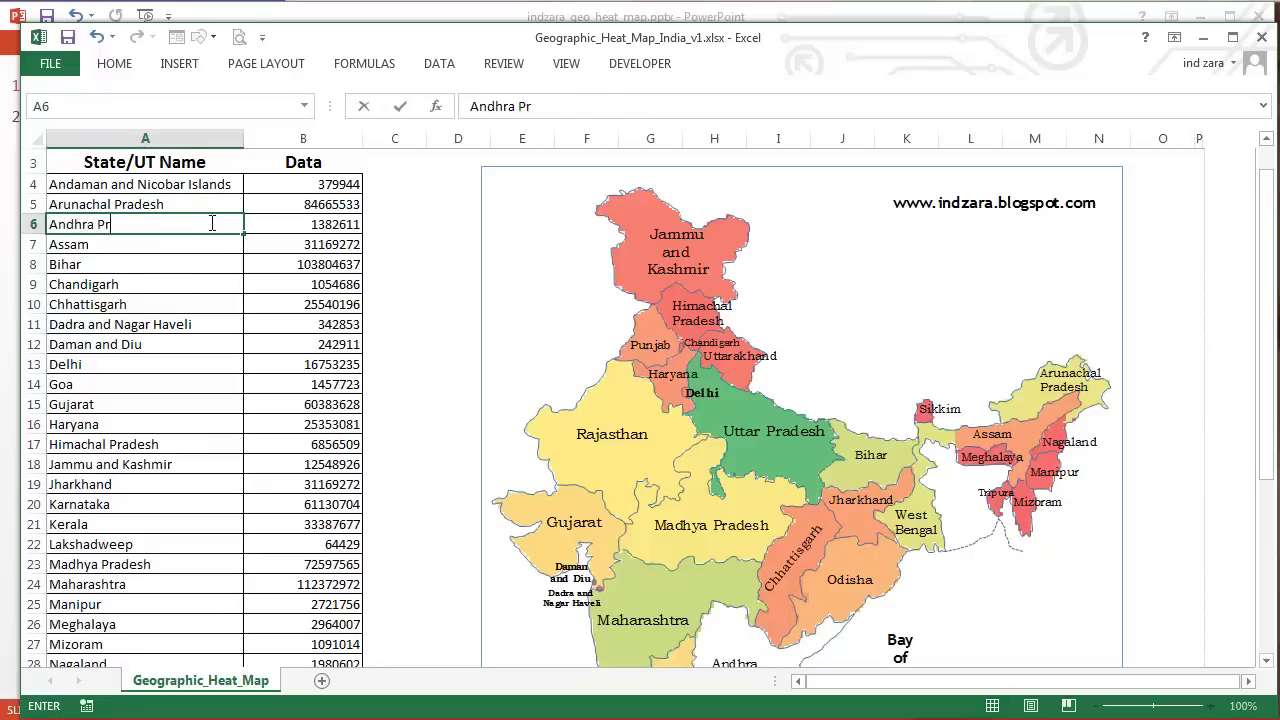
{"action": "key", "text": "ctrl+Return"}
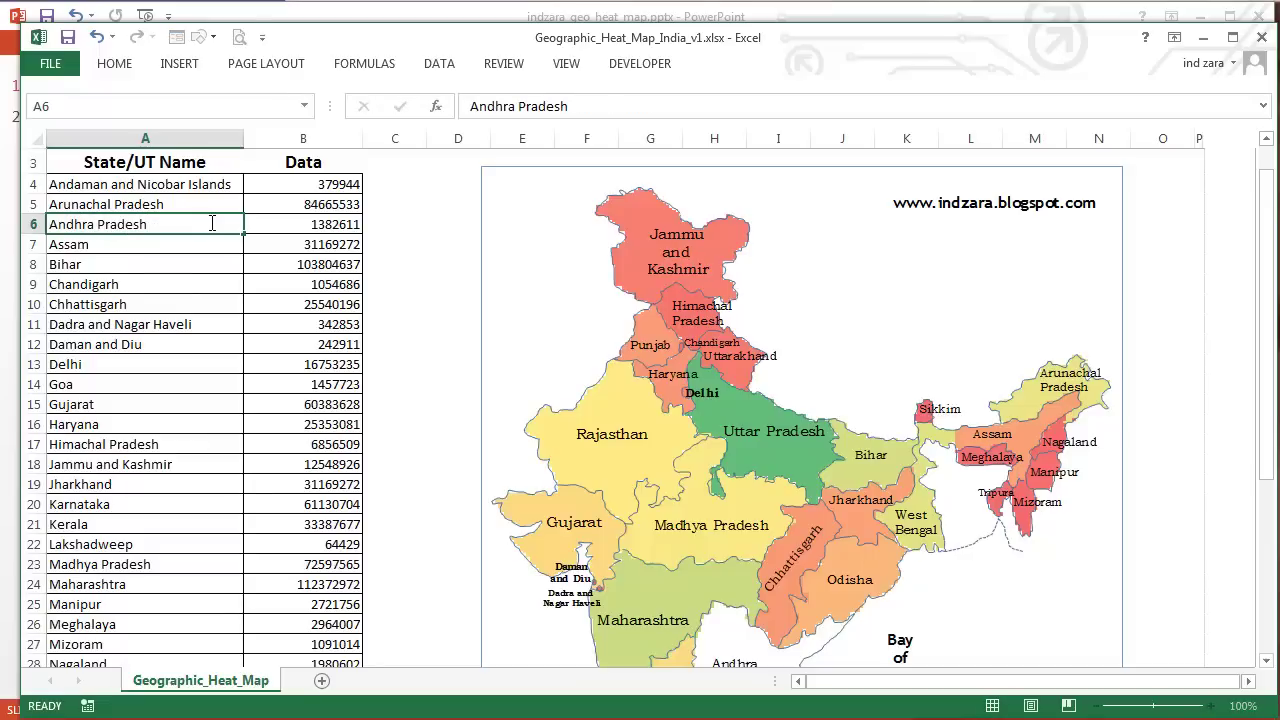
{"action": "key", "text": "Right"}
{"action": "scroll", "coordinate": [648, 446], "scroll_direction": "down", "scroll_amount": 1}
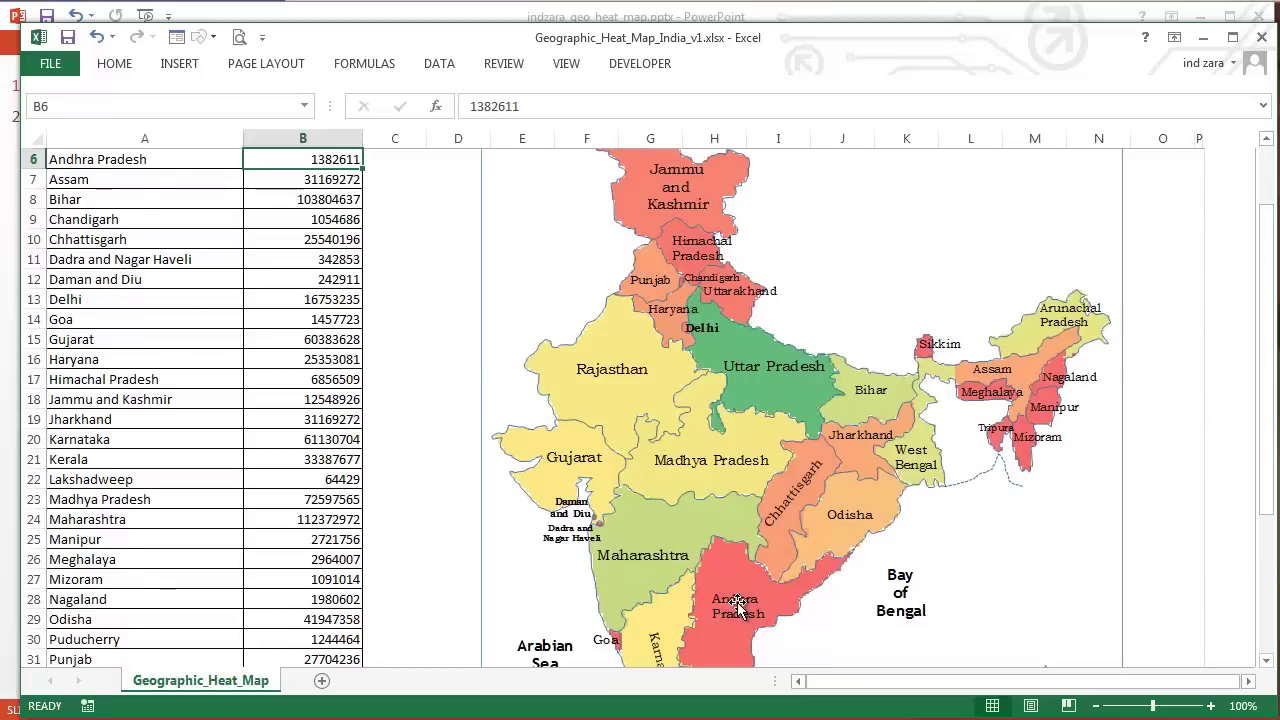
{"action": "scroll", "coordinate": [732, 602], "scroll_direction": "up", "scroll_amount": 2}
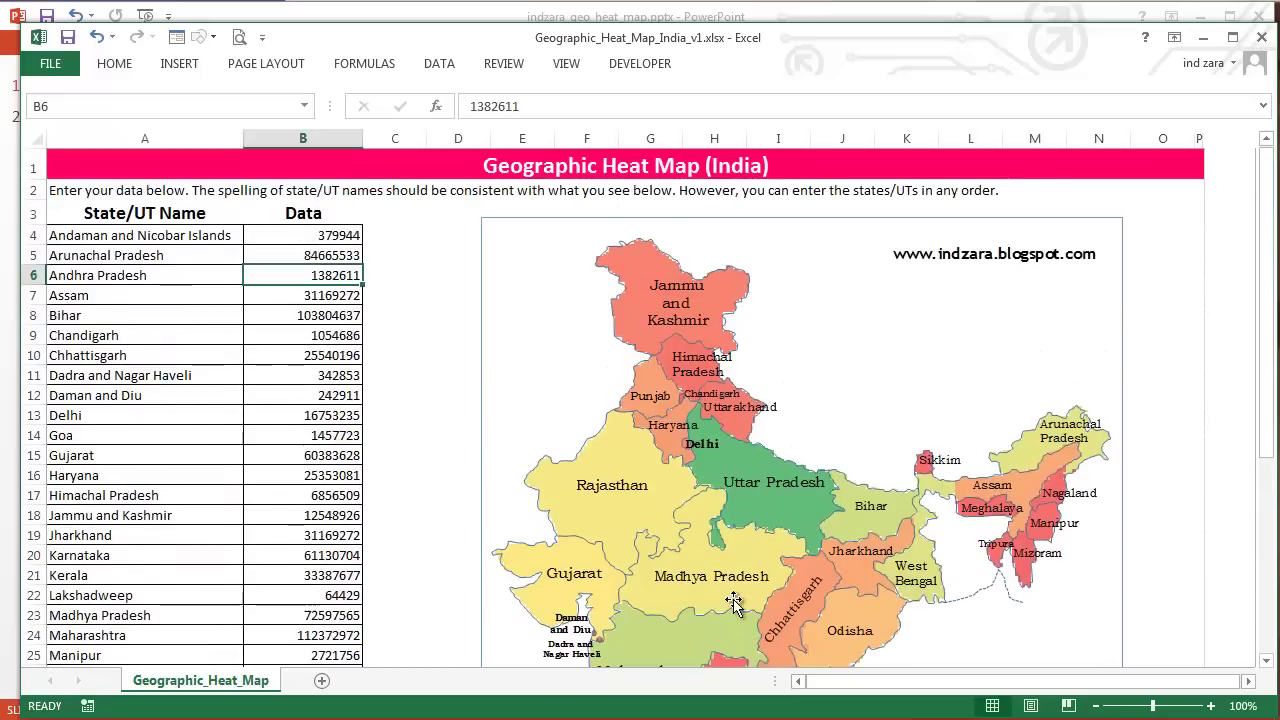
{"action": "left_click", "coordinate": [194, 258]}
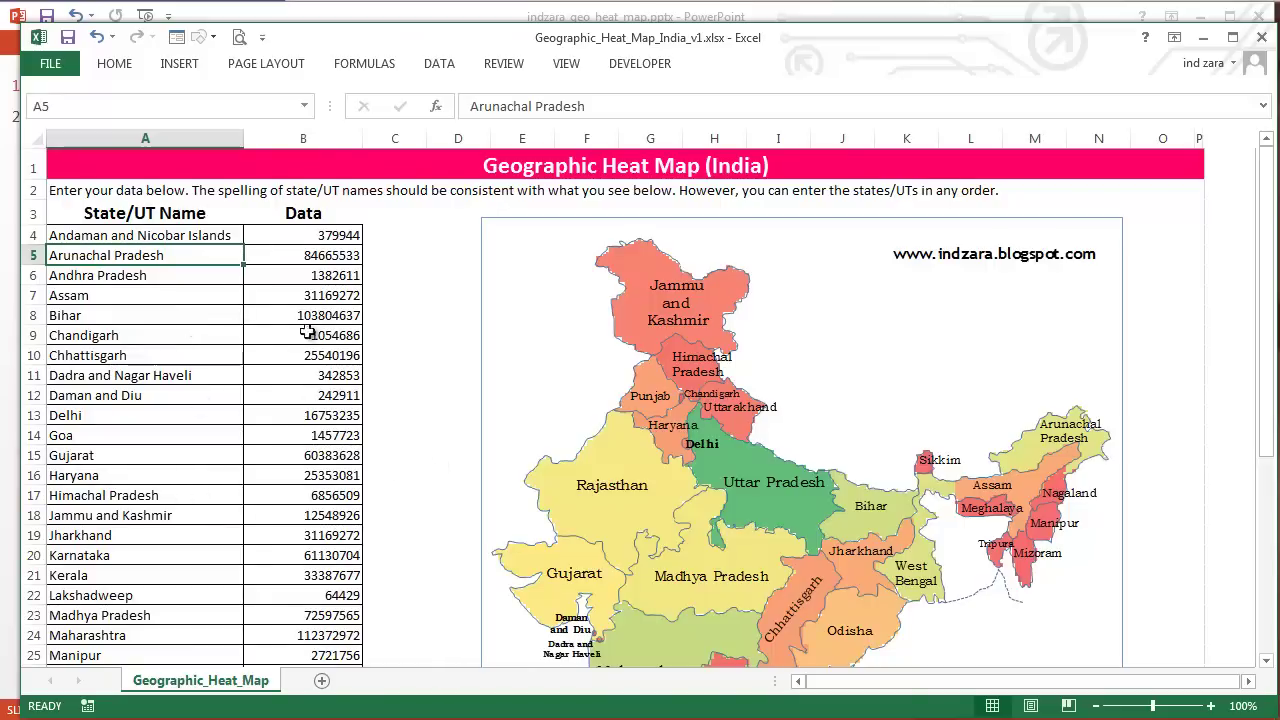
{"action": "left_click", "coordinate": [330, 238]}
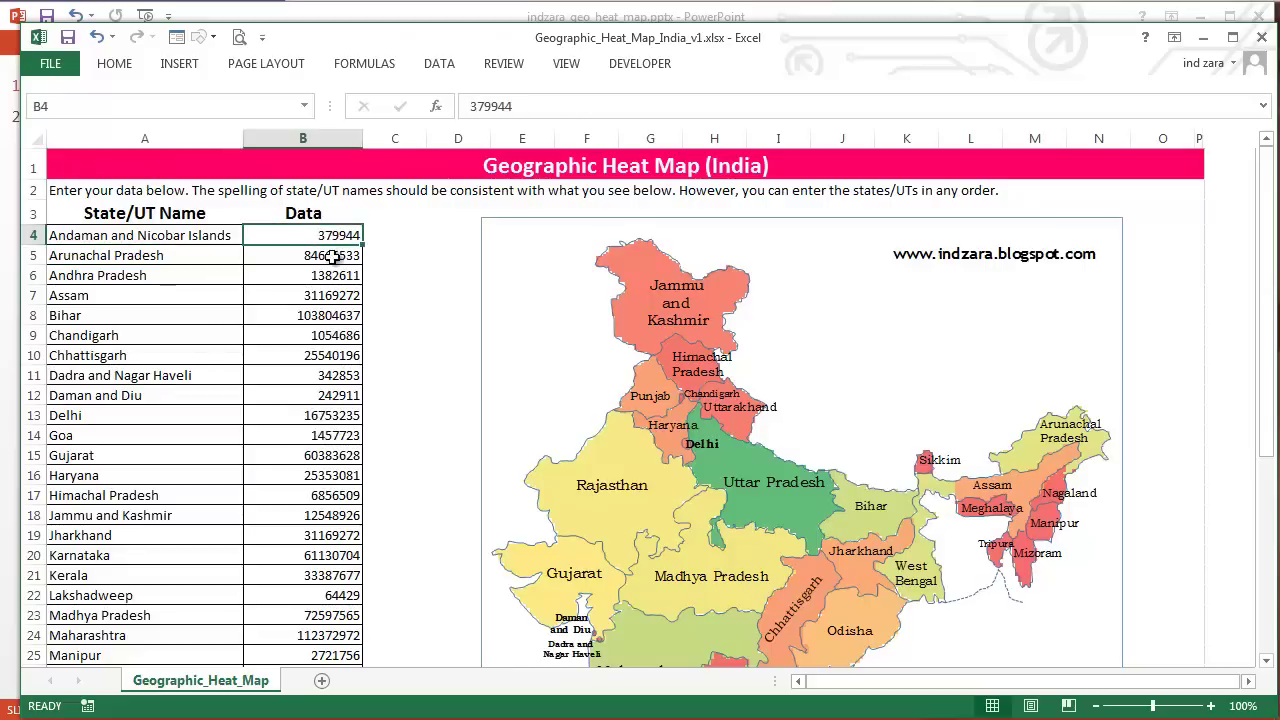
Delete all values in B4:B38 so the whole India map turns green.
{"action": "key", "text": "ctrl+shift+Down"}
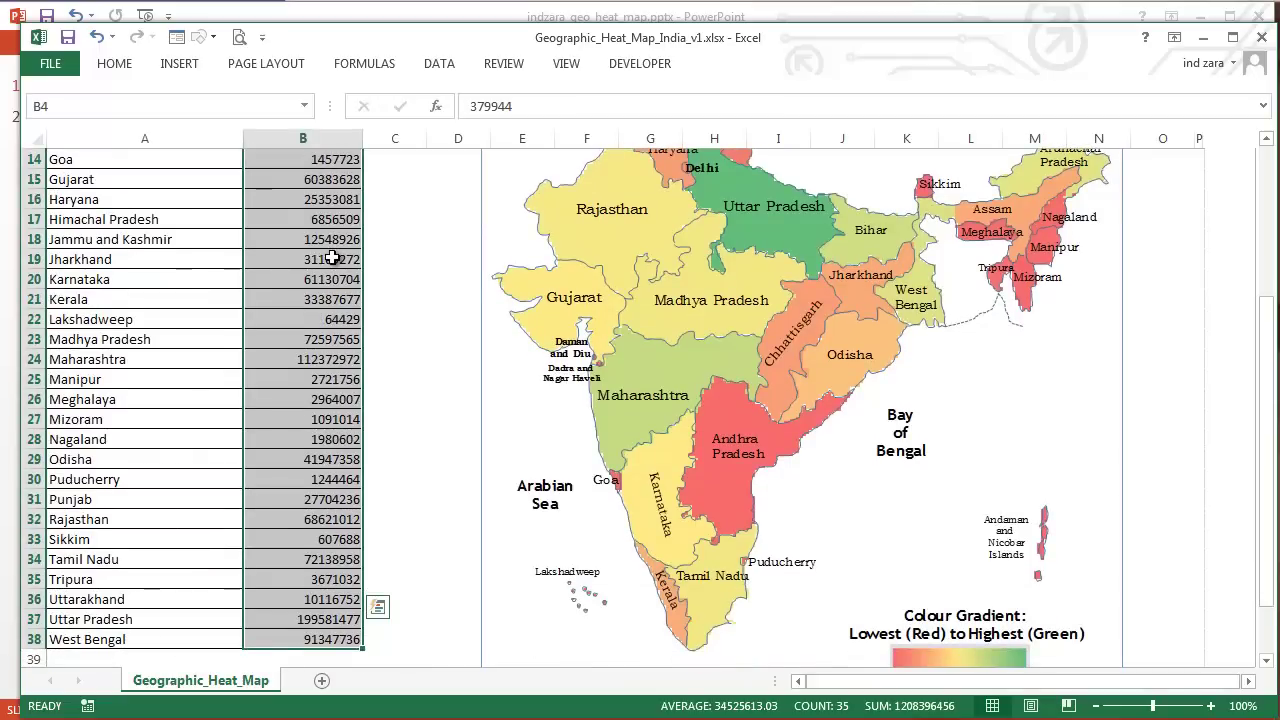
{"action": "key", "text": "Delete"}
{"action": "scroll", "coordinate": [332, 257], "scroll_direction": "up", "scroll_amount": 5}
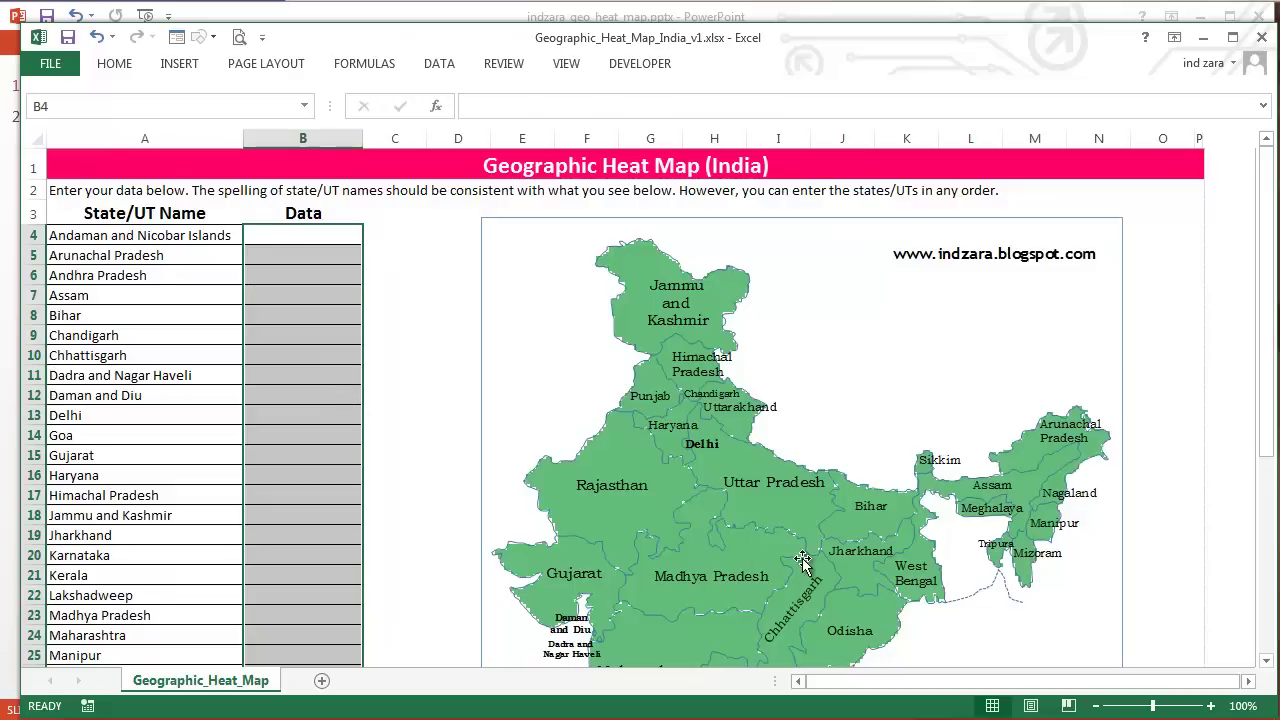
{"action": "scroll", "coordinate": [748, 560], "scroll_direction": "down", "scroll_amount": 1}
{"action": "scroll", "coordinate": [748, 560], "scroll_direction": "down", "scroll_amount": 3}
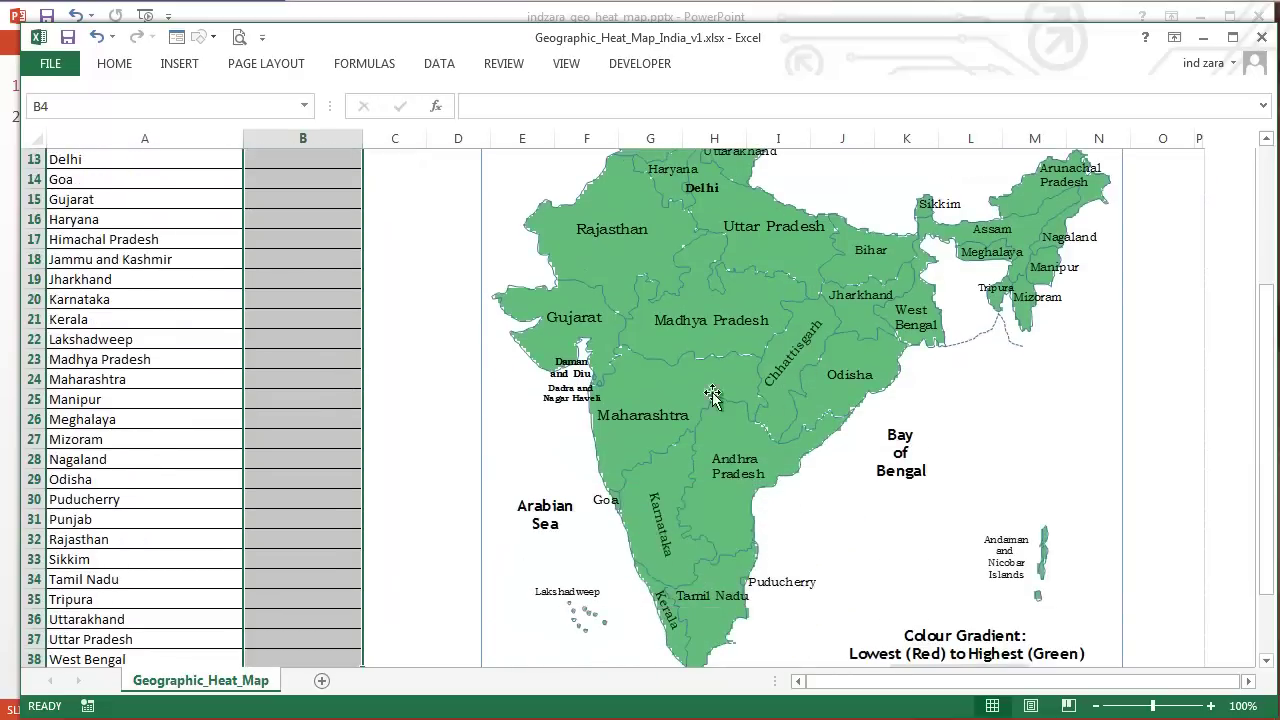
{"action": "scroll", "coordinate": [707, 461], "scroll_direction": "up", "scroll_amount": 4}
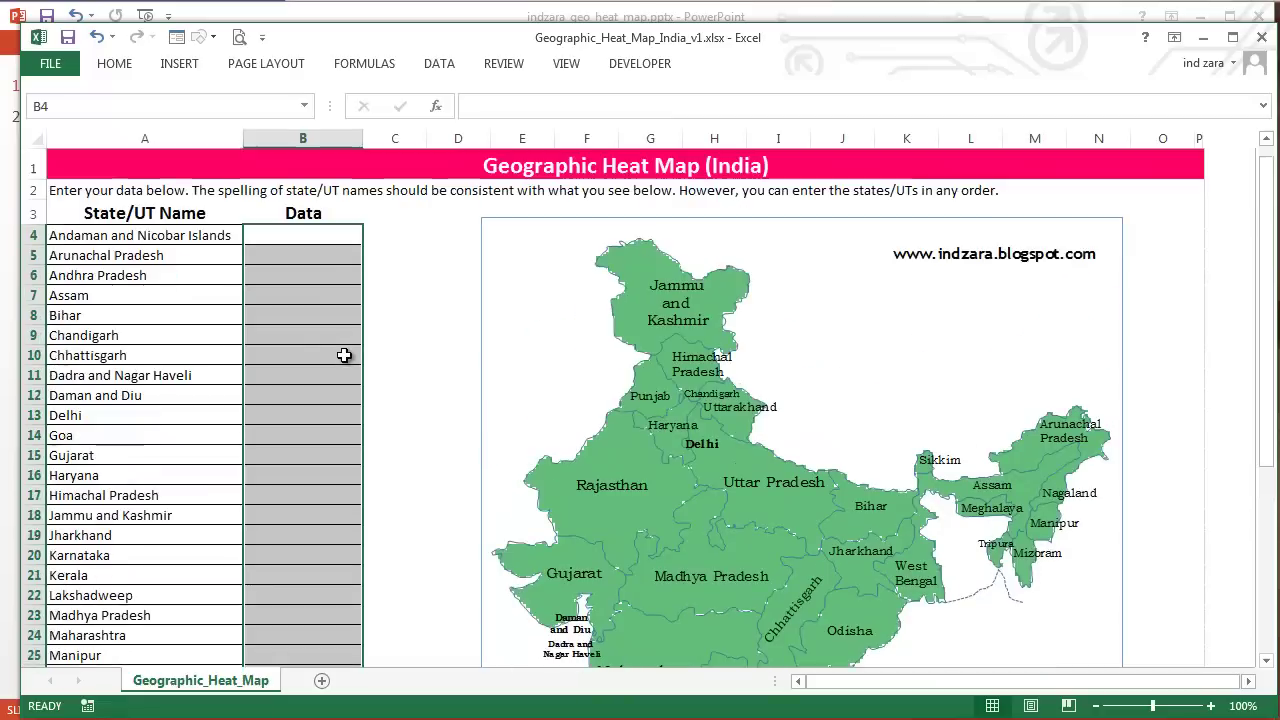
Enter 1 in B18 for Jammu and Kashmir, then return to cell B4.
{"action": "left_click", "coordinate": [320, 257]}
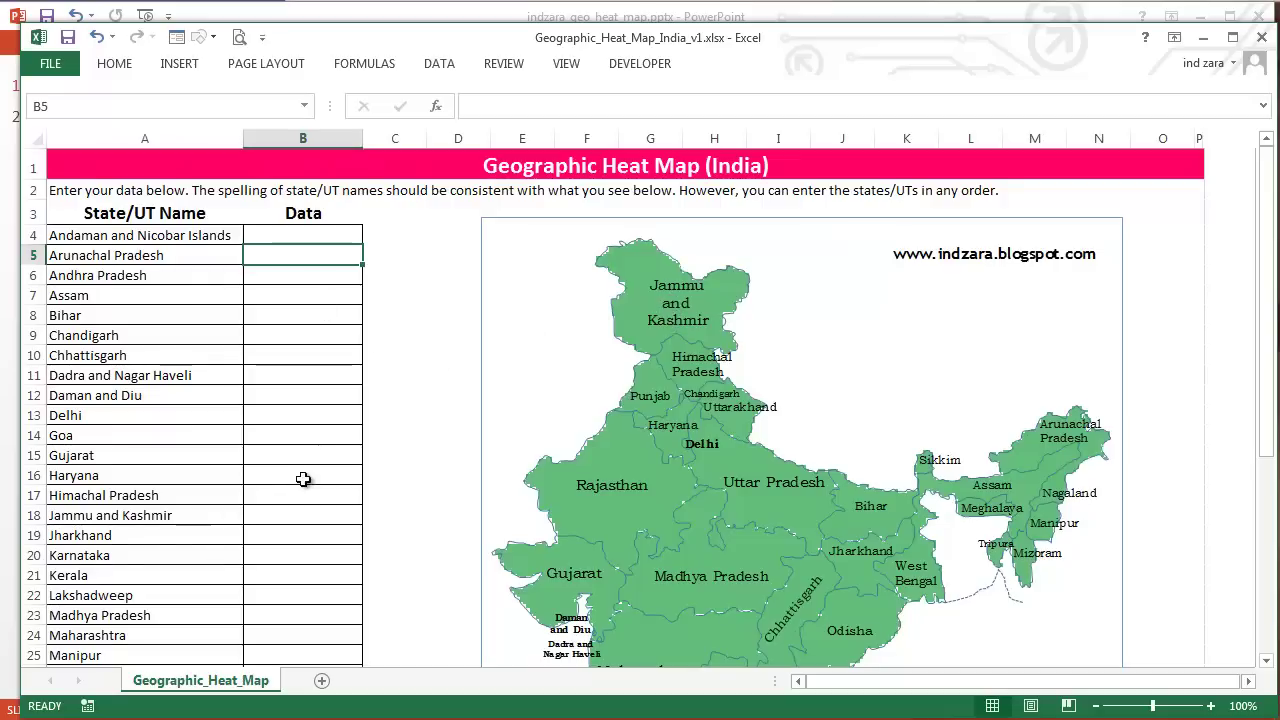
{"action": "left_click", "coordinate": [306, 513]}
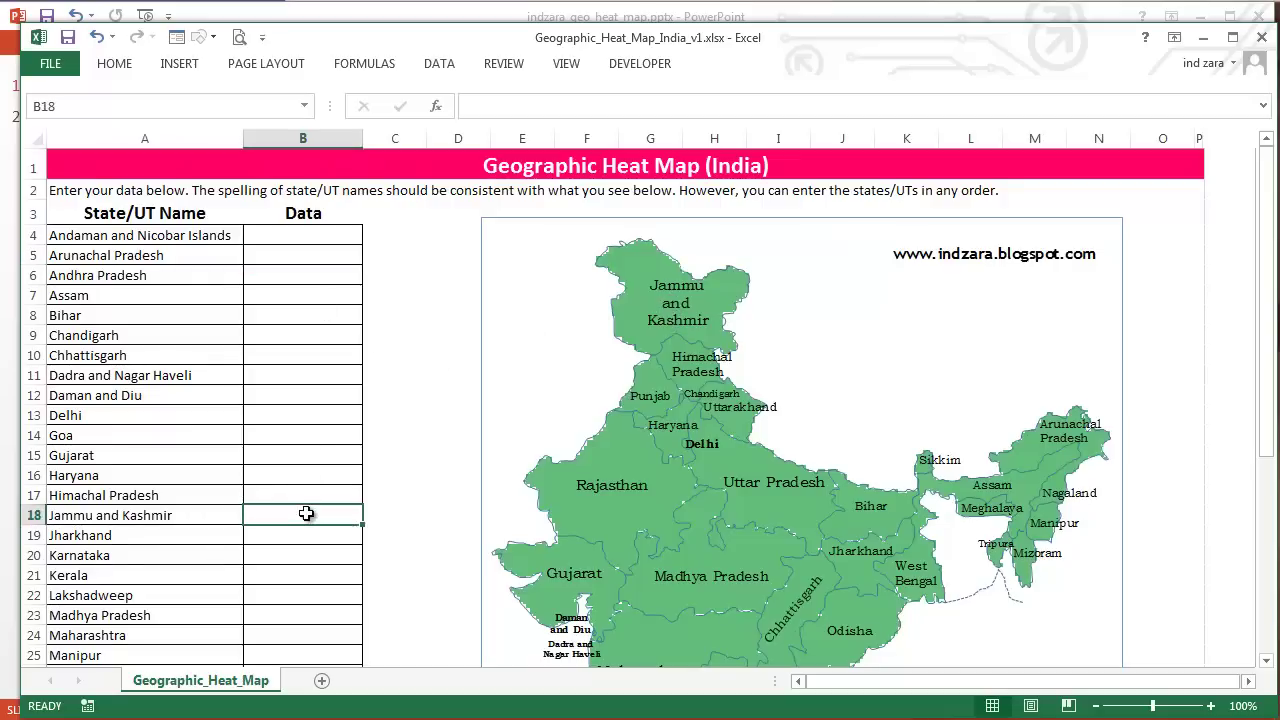
{"action": "type", "text": "1"}
{"action": "left_click", "coordinate": [340, 494]}
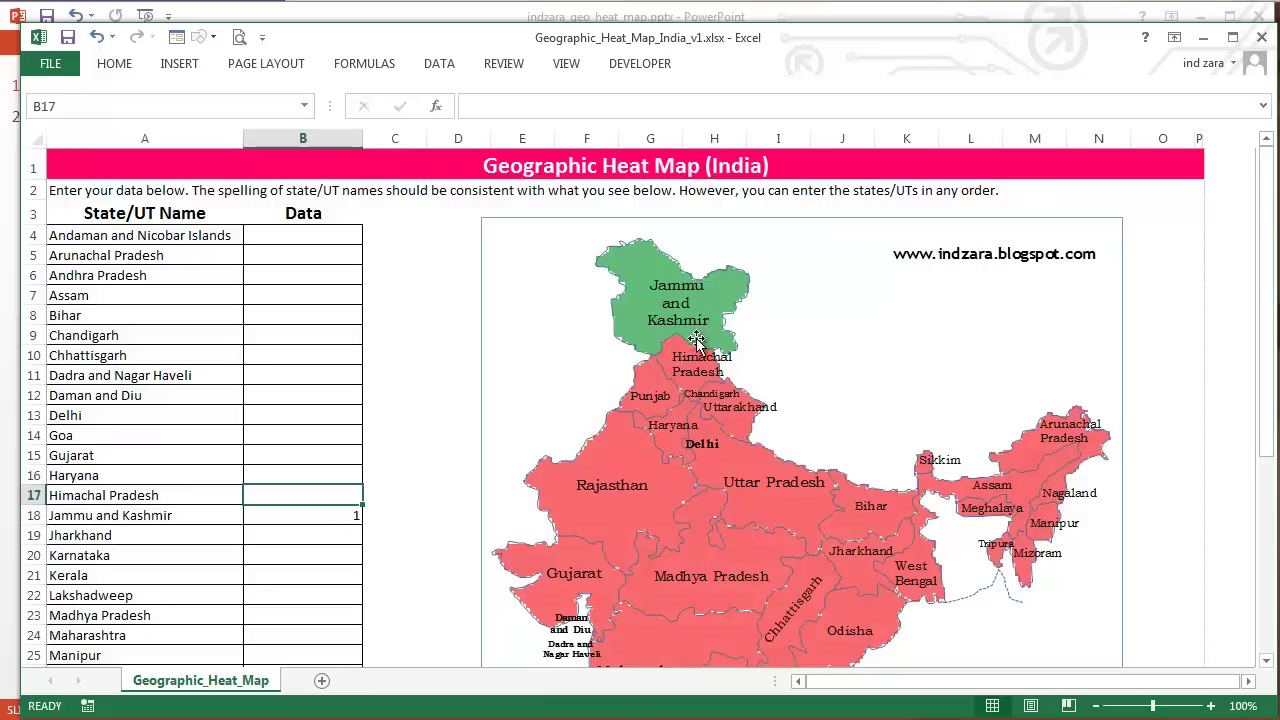
{"action": "scroll", "coordinate": [846, 541], "scroll_direction": "down", "scroll_amount": 1}
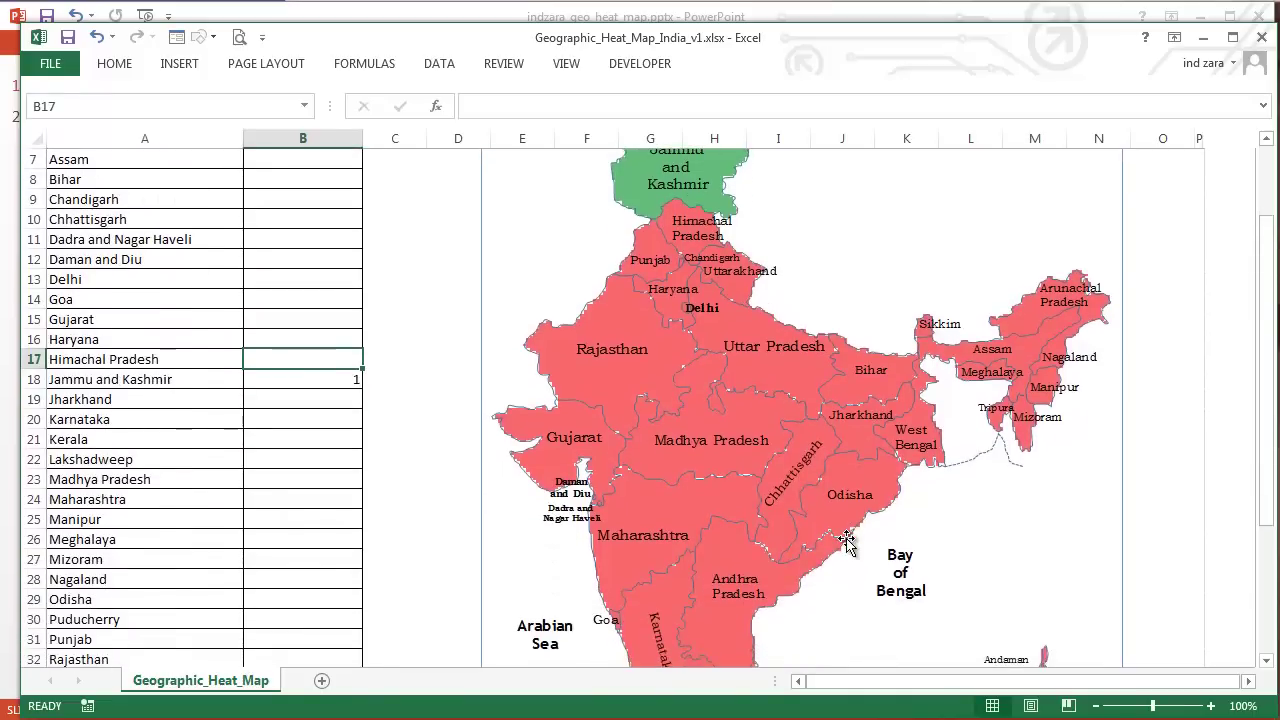
{"action": "scroll", "coordinate": [838, 538], "scroll_direction": "up", "scroll_amount": 1}
{"action": "scroll", "coordinate": [790, 515], "scroll_direction": "down", "scroll_amount": 1}
{"action": "scroll", "coordinate": [757, 514], "scroll_direction": "down", "scroll_amount": 1}
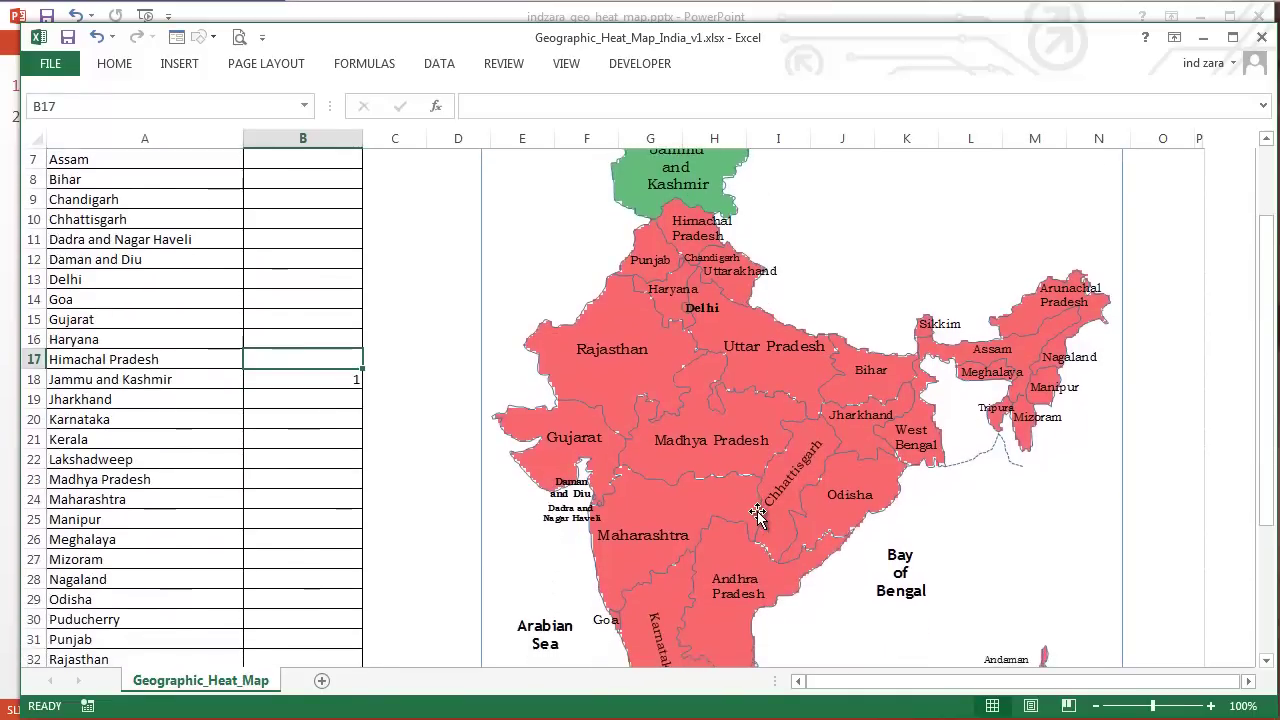
{"action": "scroll", "coordinate": [757, 514], "scroll_direction": "up", "scroll_amount": 1}
{"action": "scroll", "coordinate": [757, 514], "scroll_direction": "up", "scroll_amount": 1}
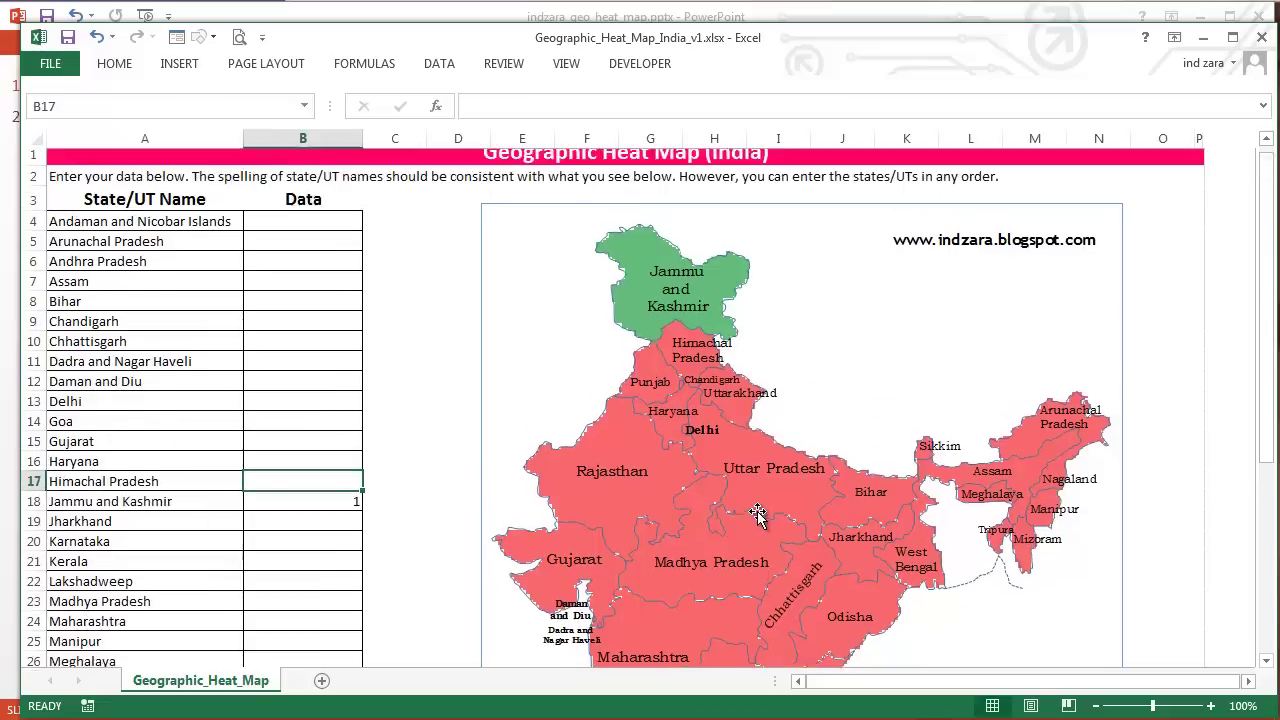
{"action": "left_click", "coordinate": [279, 236]}
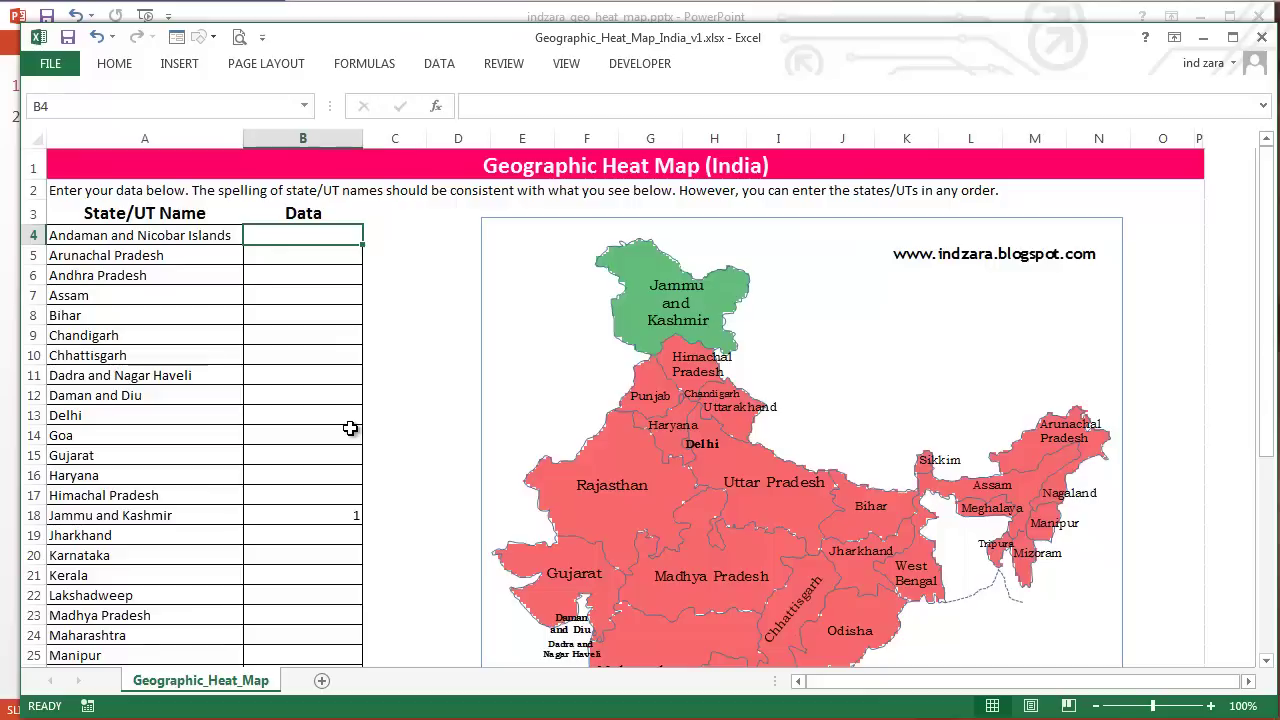
Copy the India heat map picture and bring PowerPoint to the front.
{"action": "left_click", "coordinate": [414, 374]}
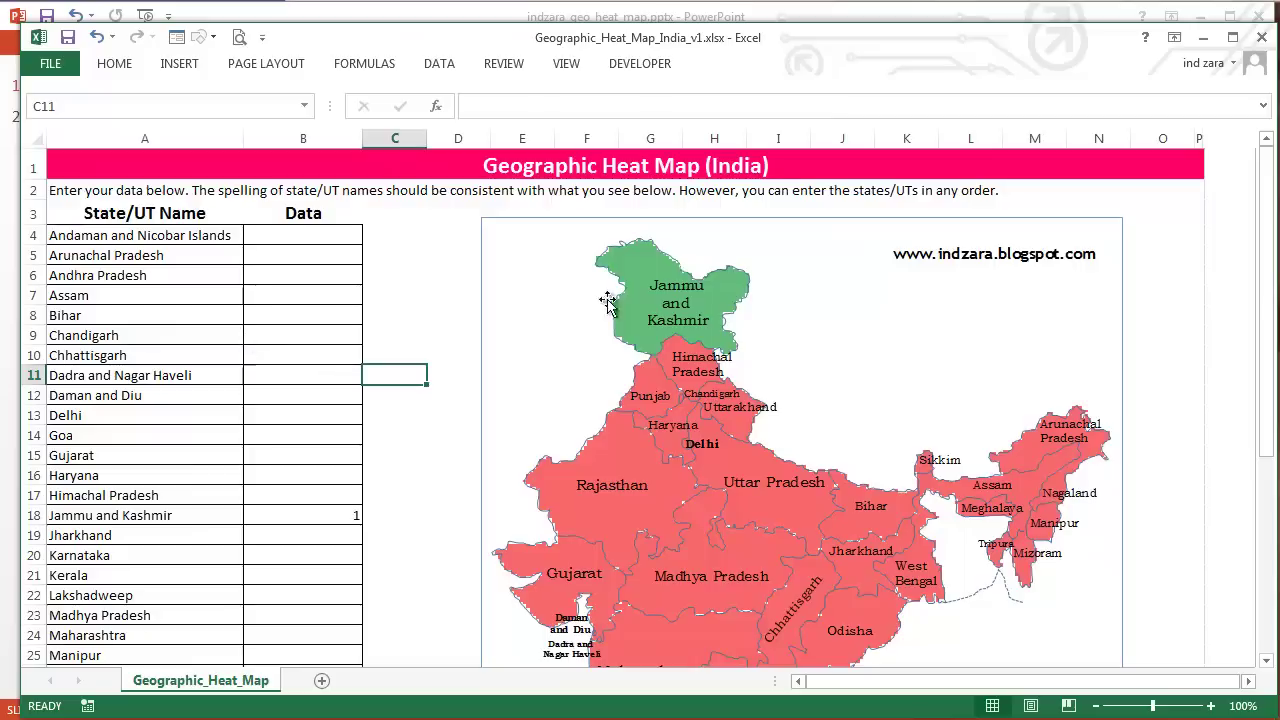
{"action": "right_click", "coordinate": [790, 350]}
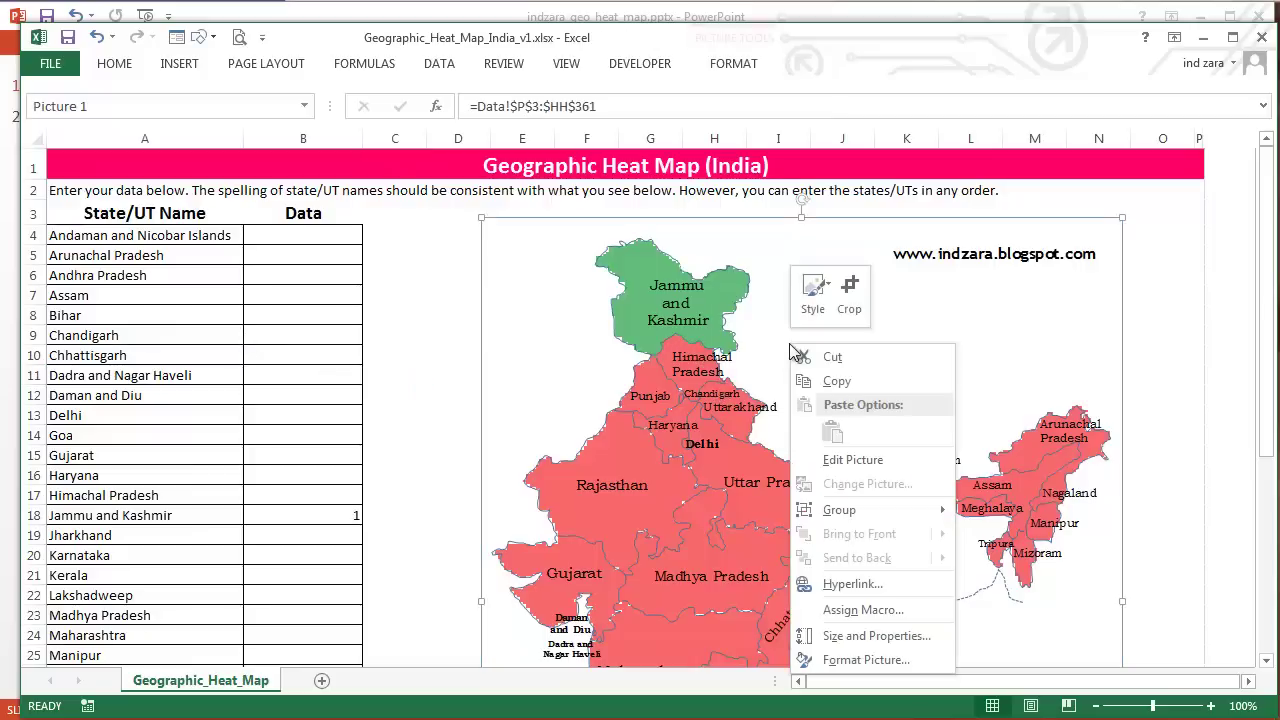
{"action": "left_click", "coordinate": [851, 383]}
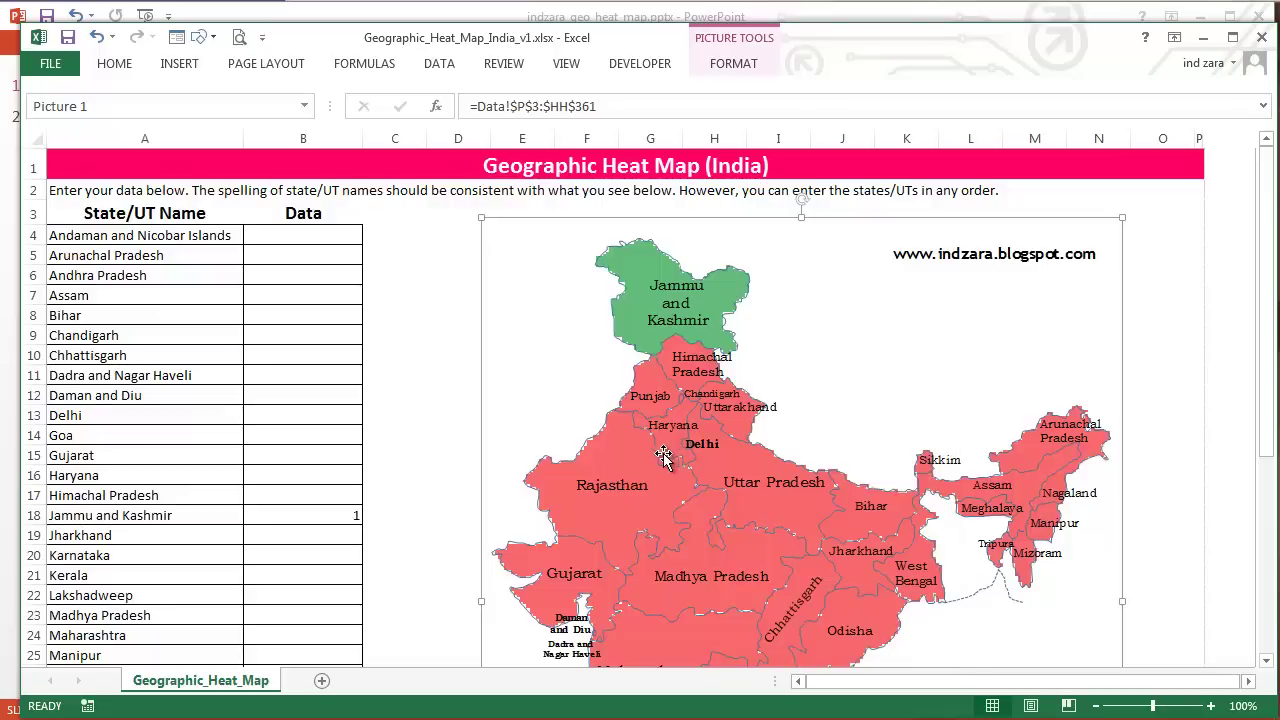
{"action": "key", "text": "alt+Tab"}
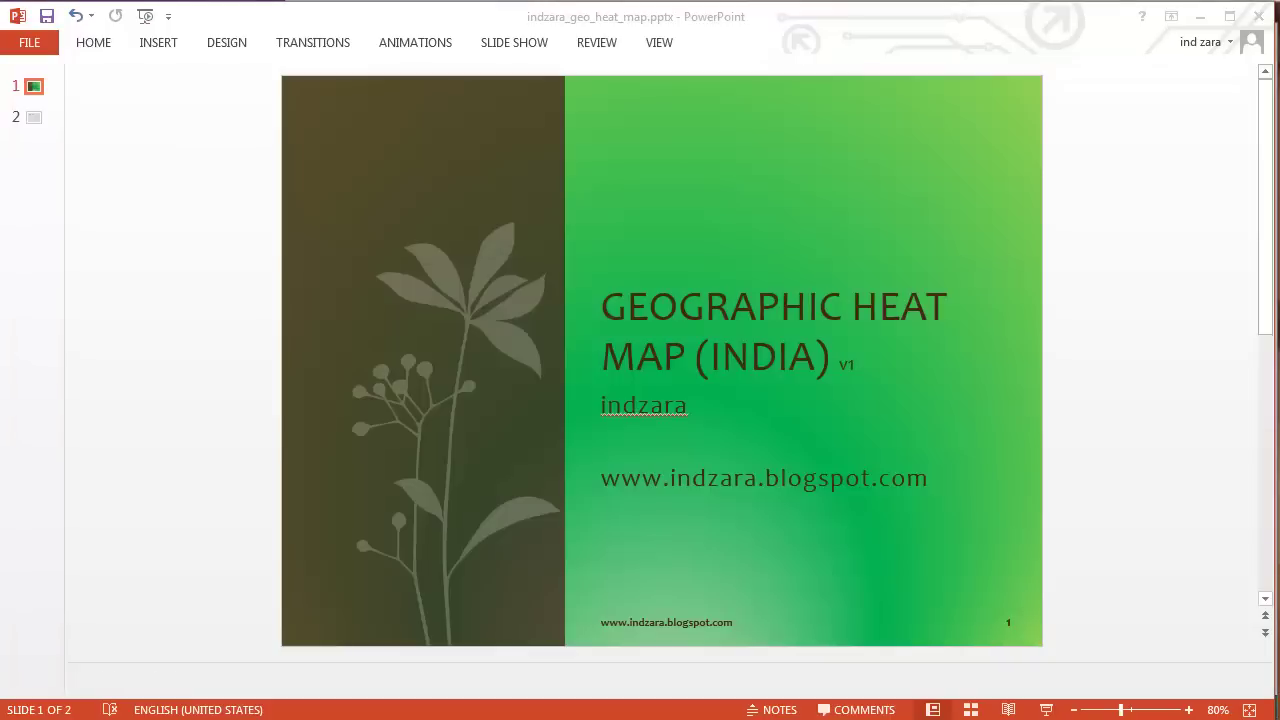
Paste the heat map as a picture onto slide 2, Geographic Heat Map.
{"action": "left_click", "coordinate": [34, 119]}
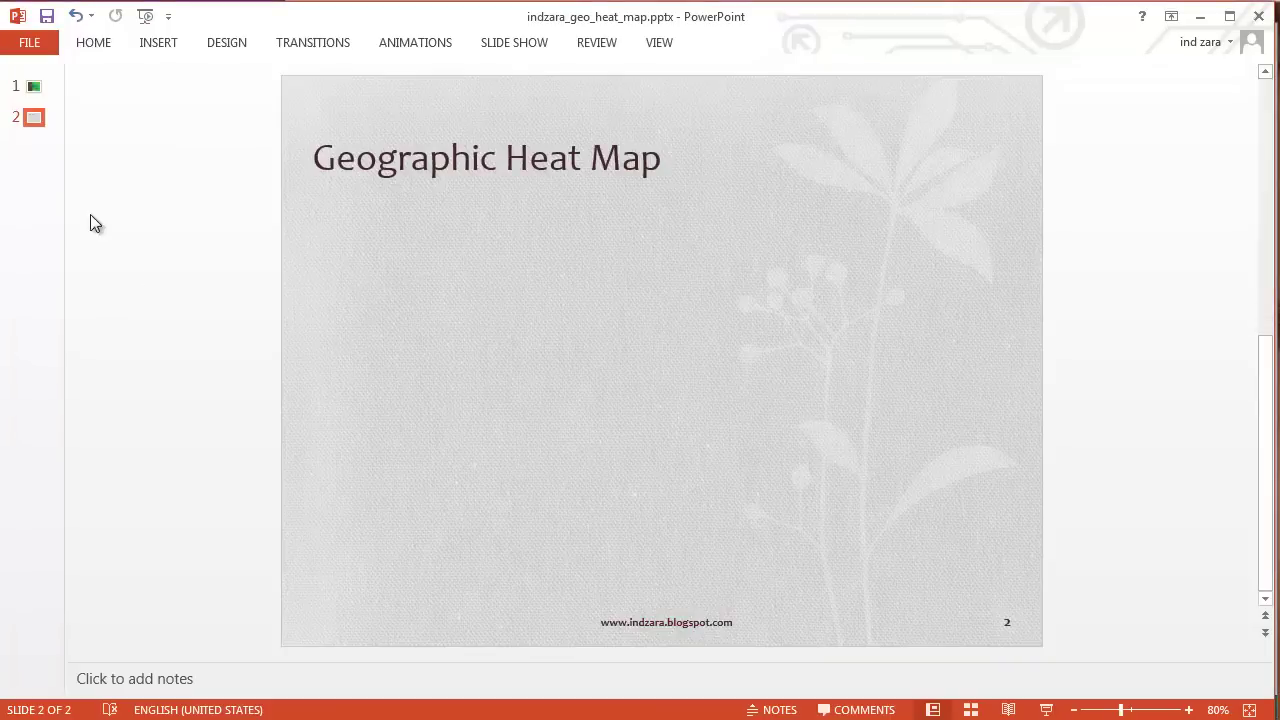
{"action": "right_click", "coordinate": [345, 241]}
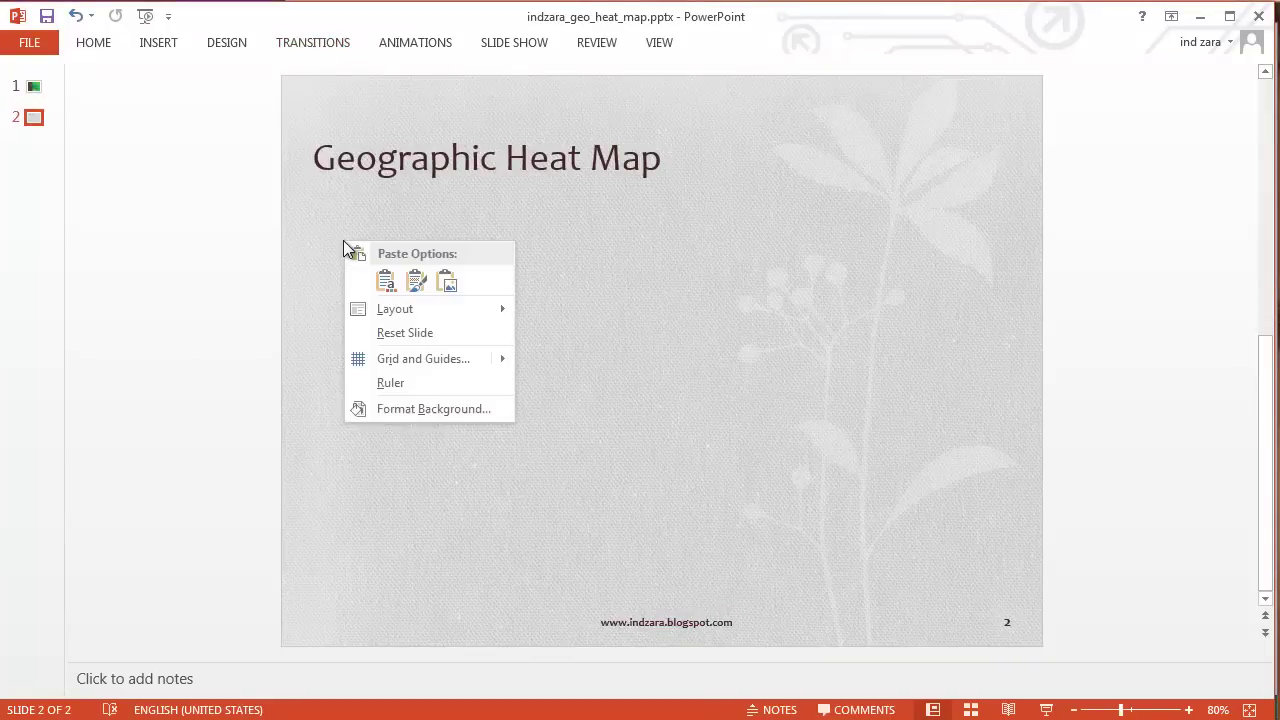
{"action": "left_click", "coordinate": [458, 284]}
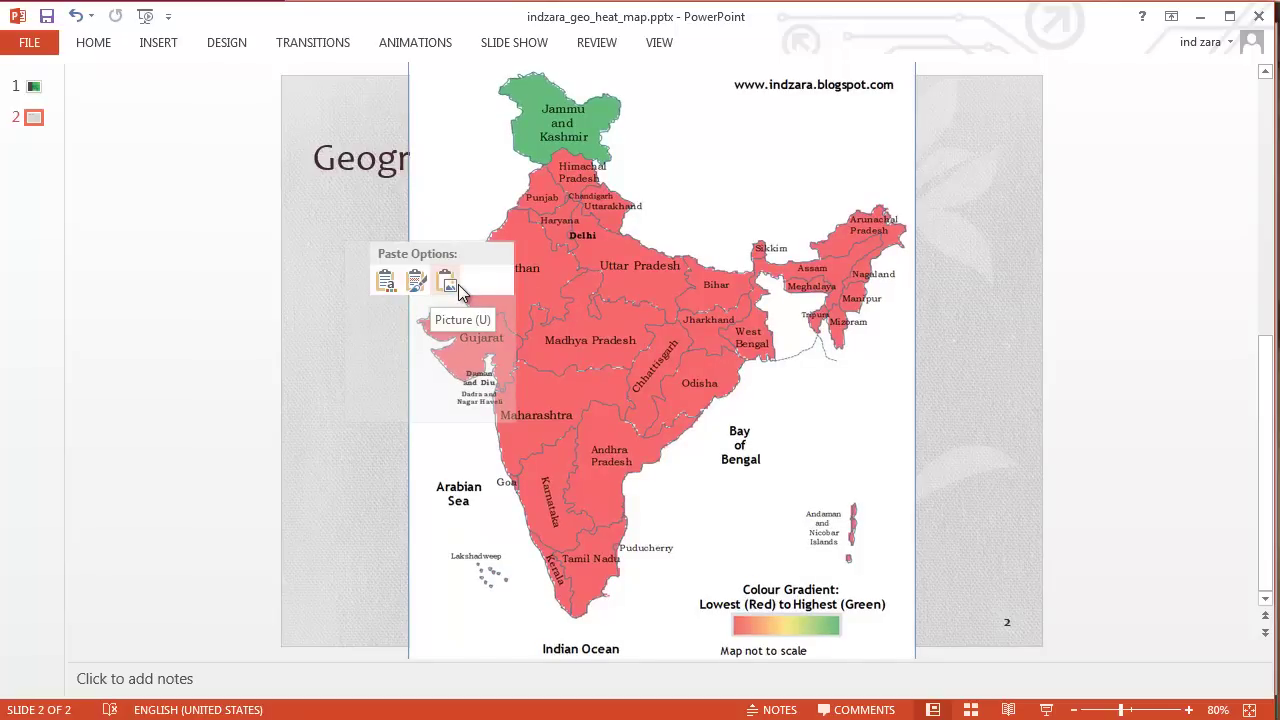
{"action": "left_click", "coordinate": [458, 284]}
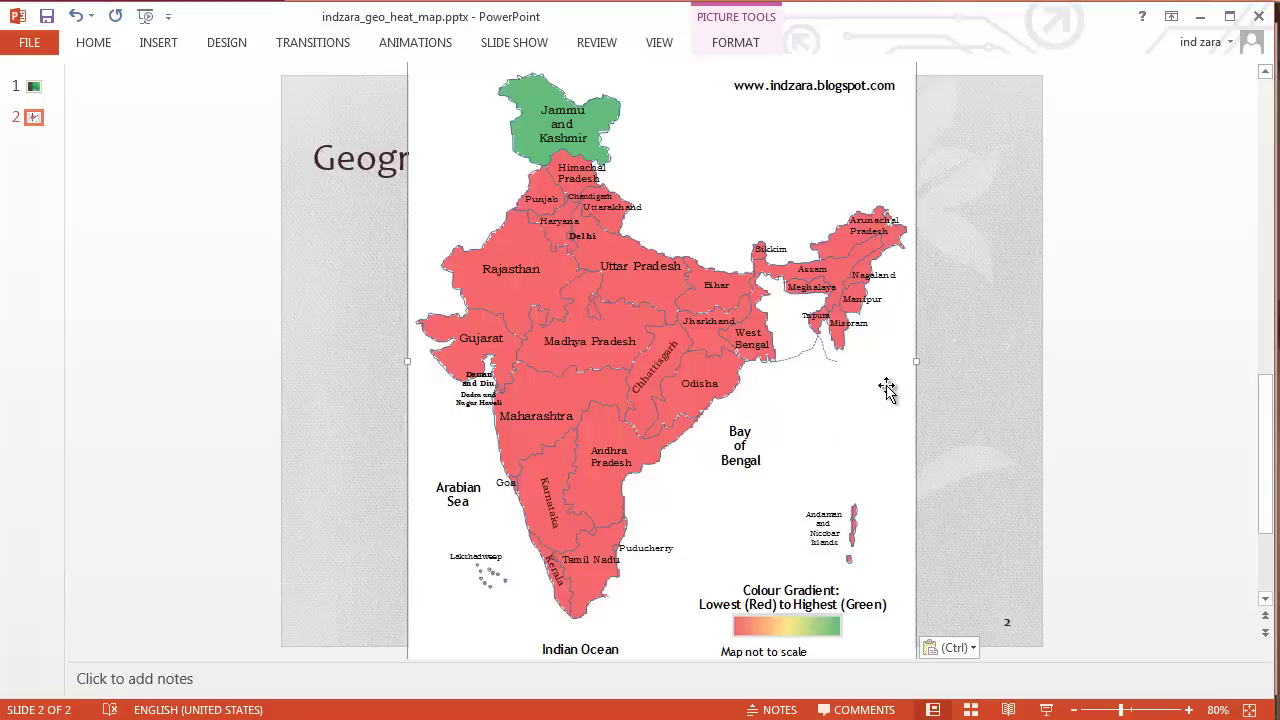
{"action": "left_click", "coordinate": [750, 48]}
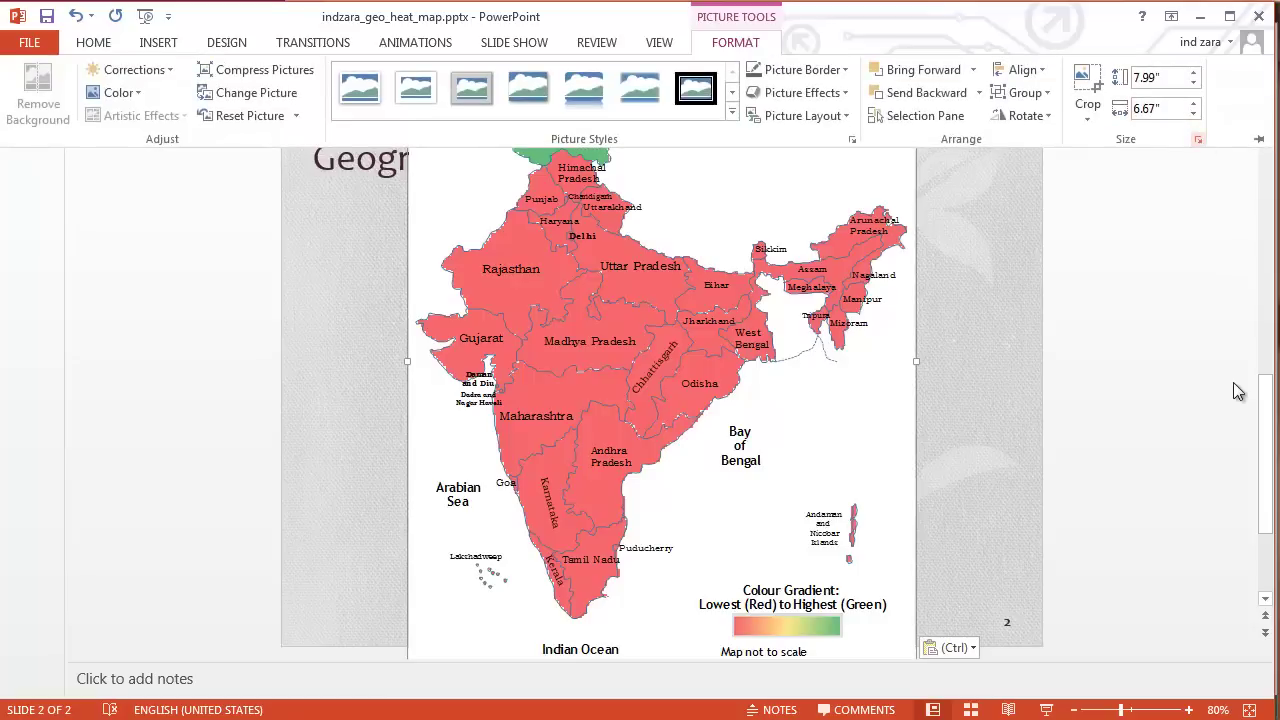
Scale the map picture to 50% height in the Size settings.
{"action": "left_click", "coordinate": [1197, 139]}
{"action": "left_click", "coordinate": [1232, 283]}
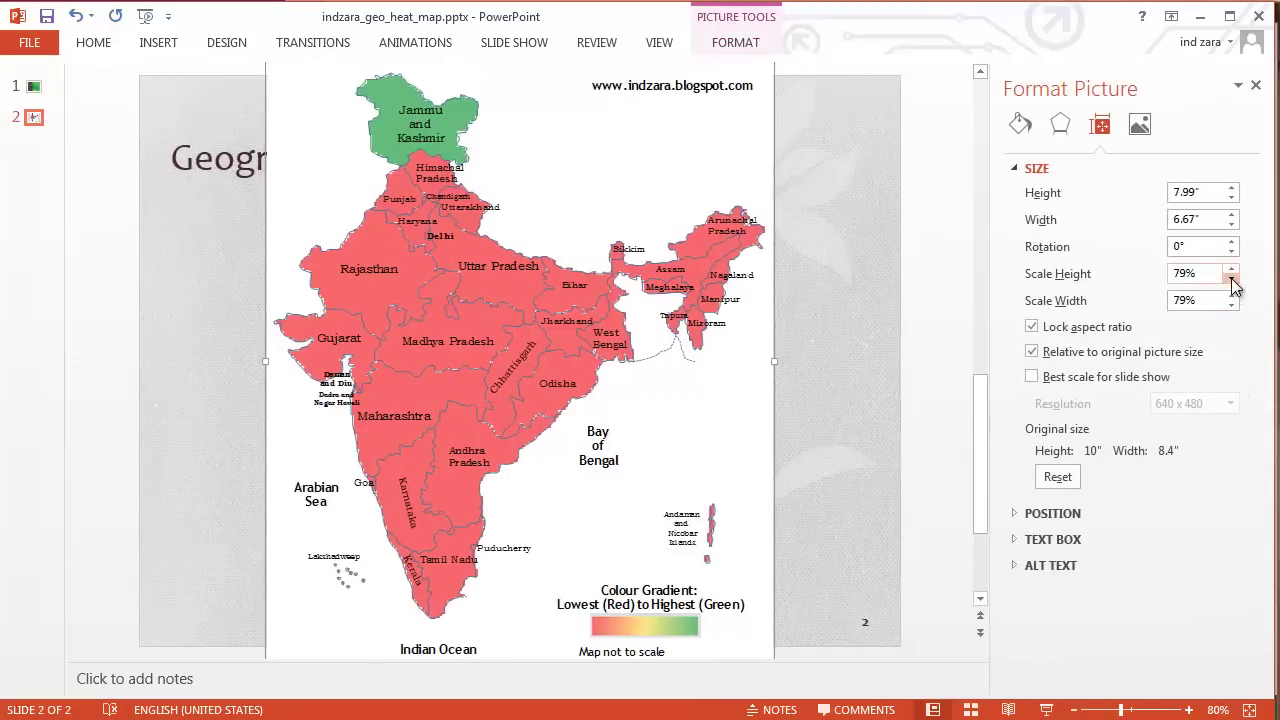
{"action": "type", "text": "50"}
{"action": "key", "text": "Return"}
{"action": "key", "text": "Tab"}
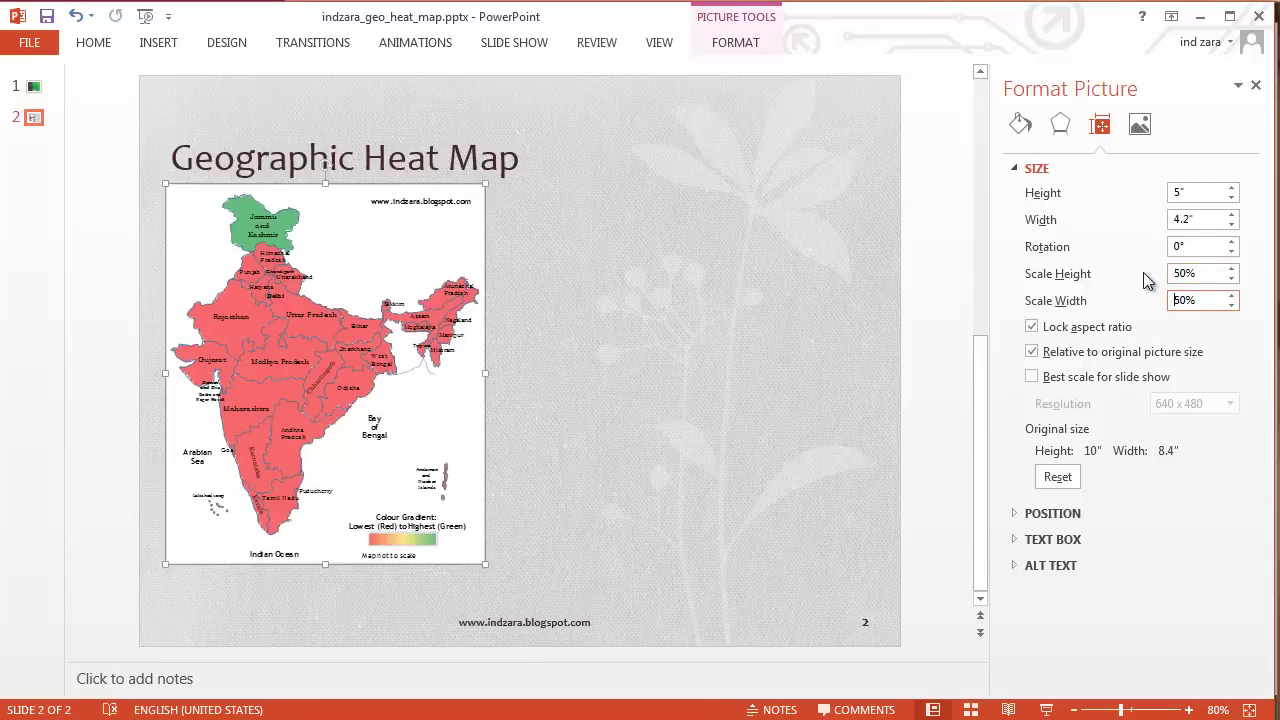
Centre the resized map under the slide title and zoom in on the slide.
{"action": "left_click_drag", "start_coordinate": [446, 350], "coordinate": [632, 364]}
{"action": "left_click", "coordinate": [733, 370]}
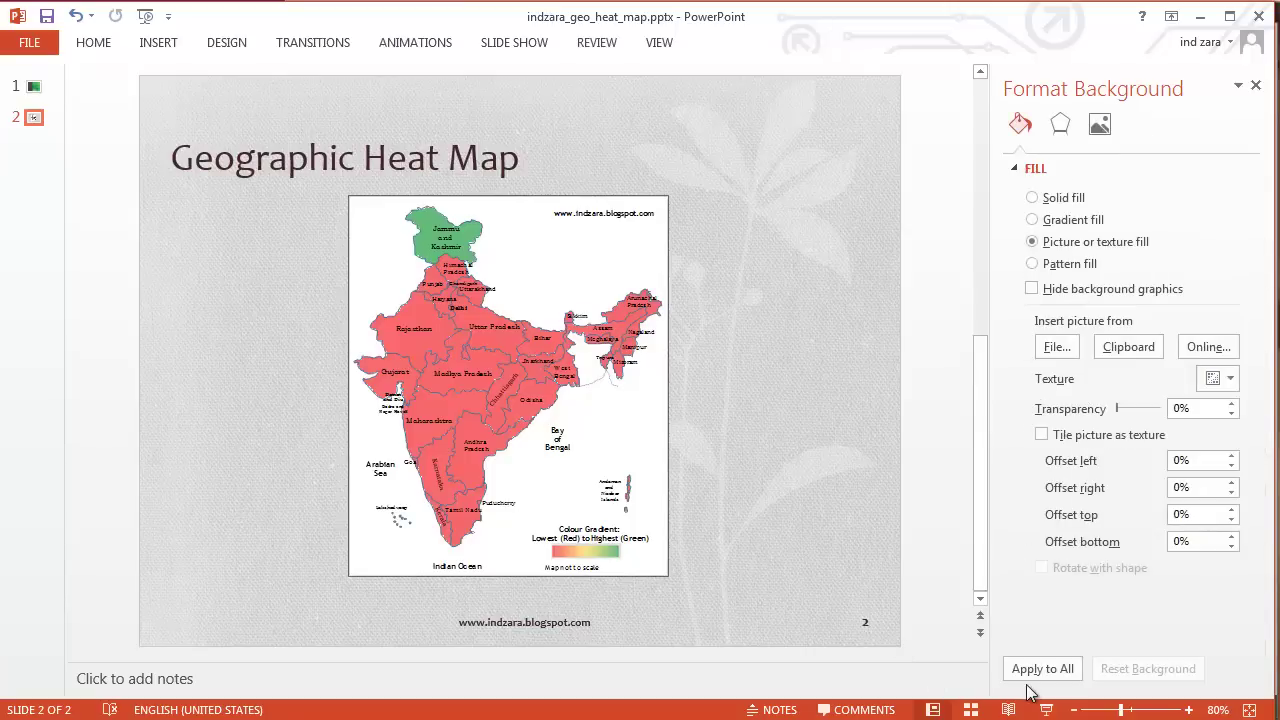
{"action": "left_click", "coordinate": [1189, 709]}
{"action": "left_click", "coordinate": [1189, 709]}
{"action": "left_click", "coordinate": [1189, 709]}
{"action": "left_click", "coordinate": [1189, 709]}
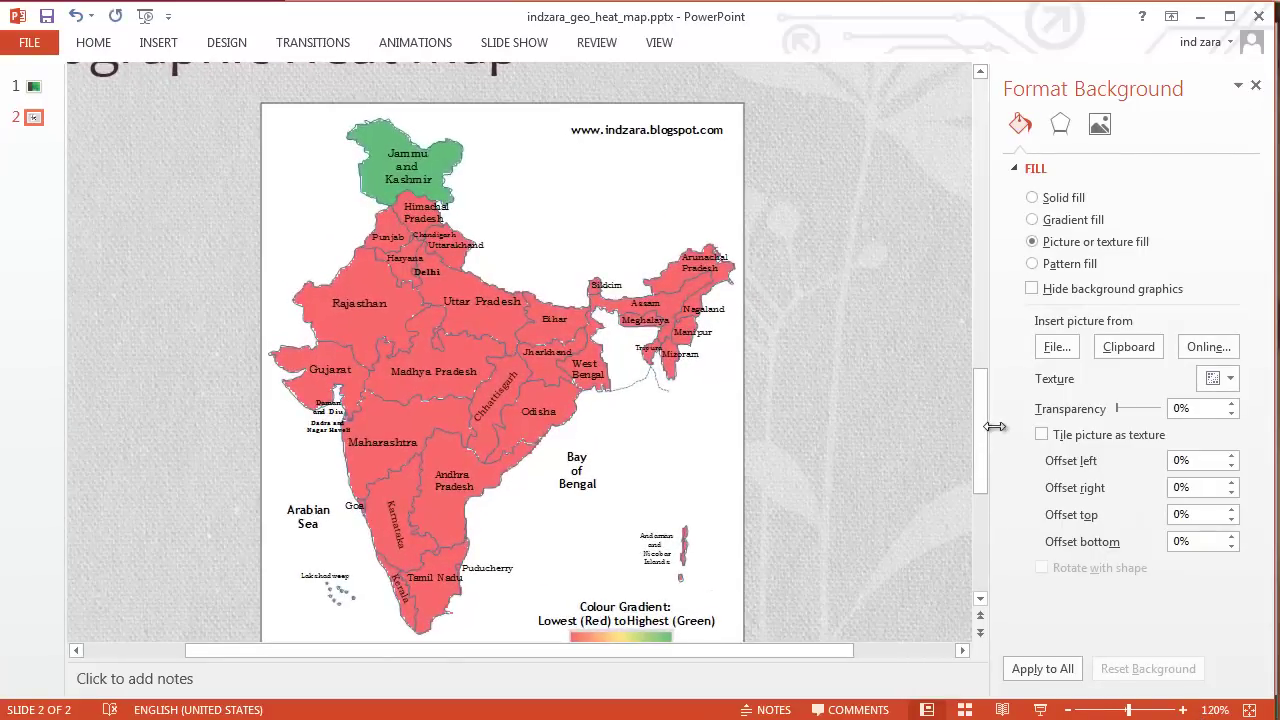
{"action": "left_click_drag", "start_coordinate": [983, 425], "coordinate": [985, 418]}
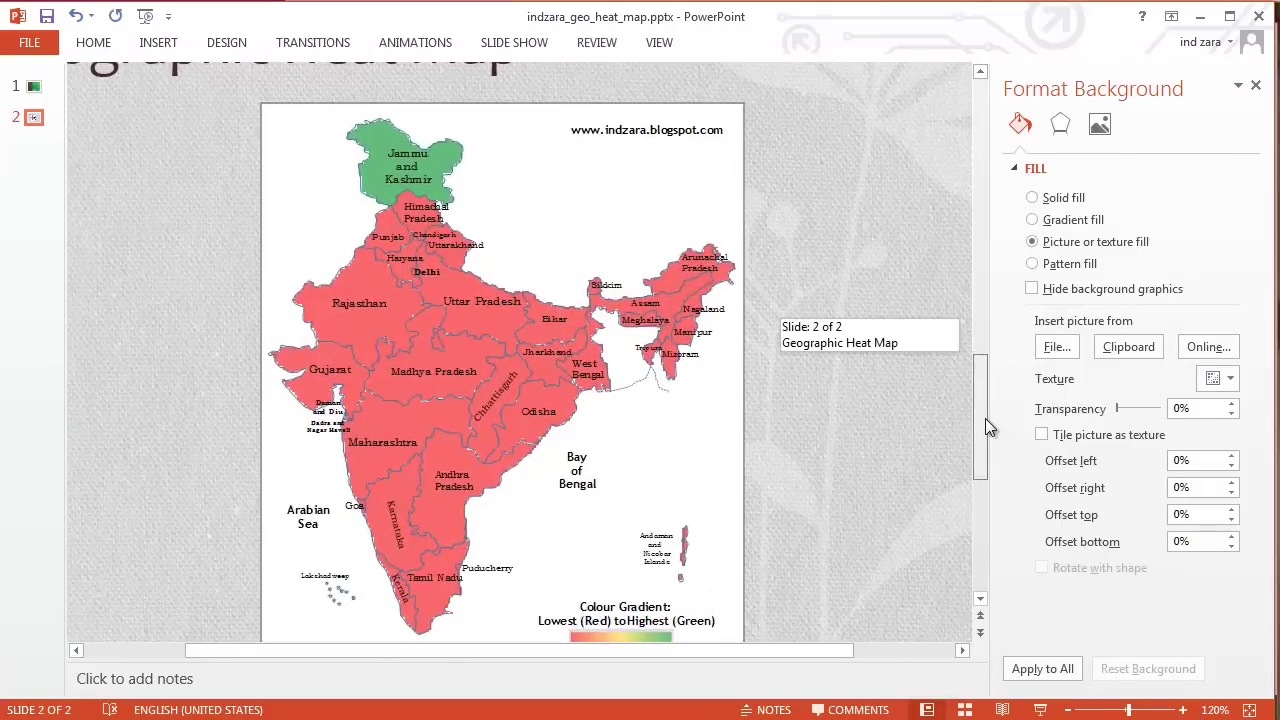
{"action": "scroll", "coordinate": [985, 418], "scroll_direction": "down", "scroll_amount": 2}
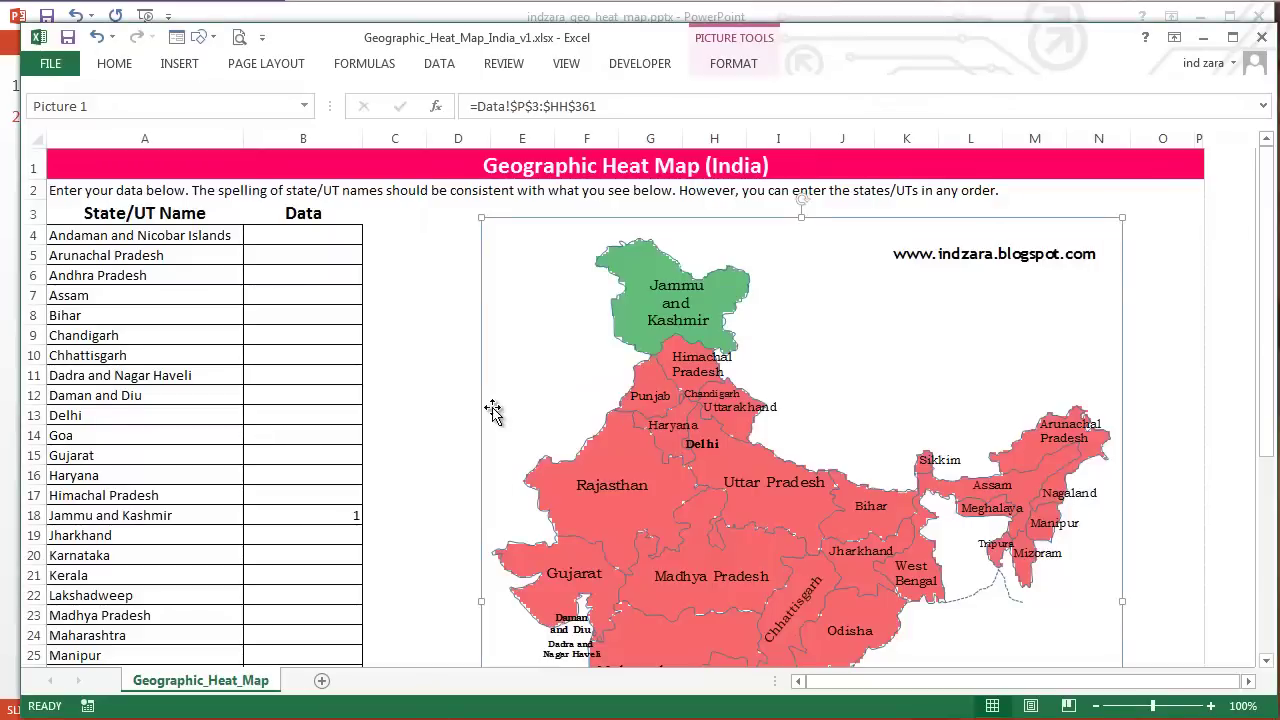
Preview the heat map sheet for printing, then return to the indzara blog post.
{"action": "left_click", "coordinate": [458, 392]}
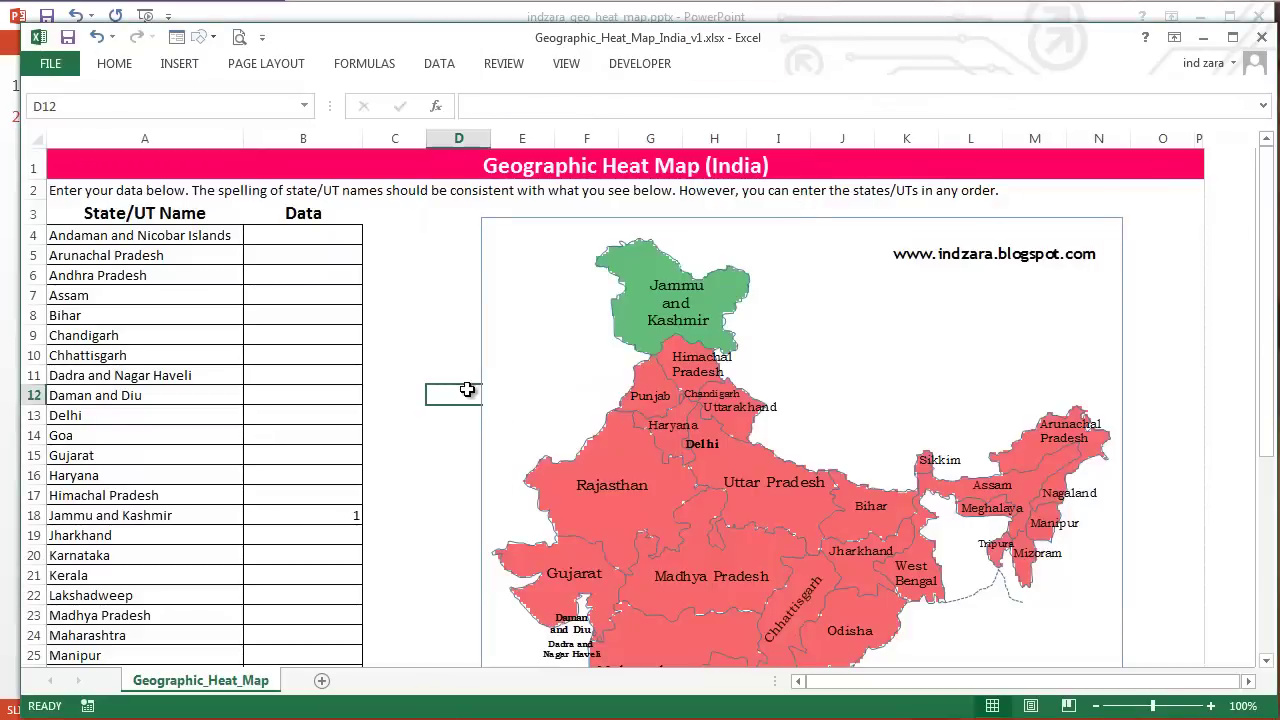
{"action": "key", "text": "ctrl+p"}
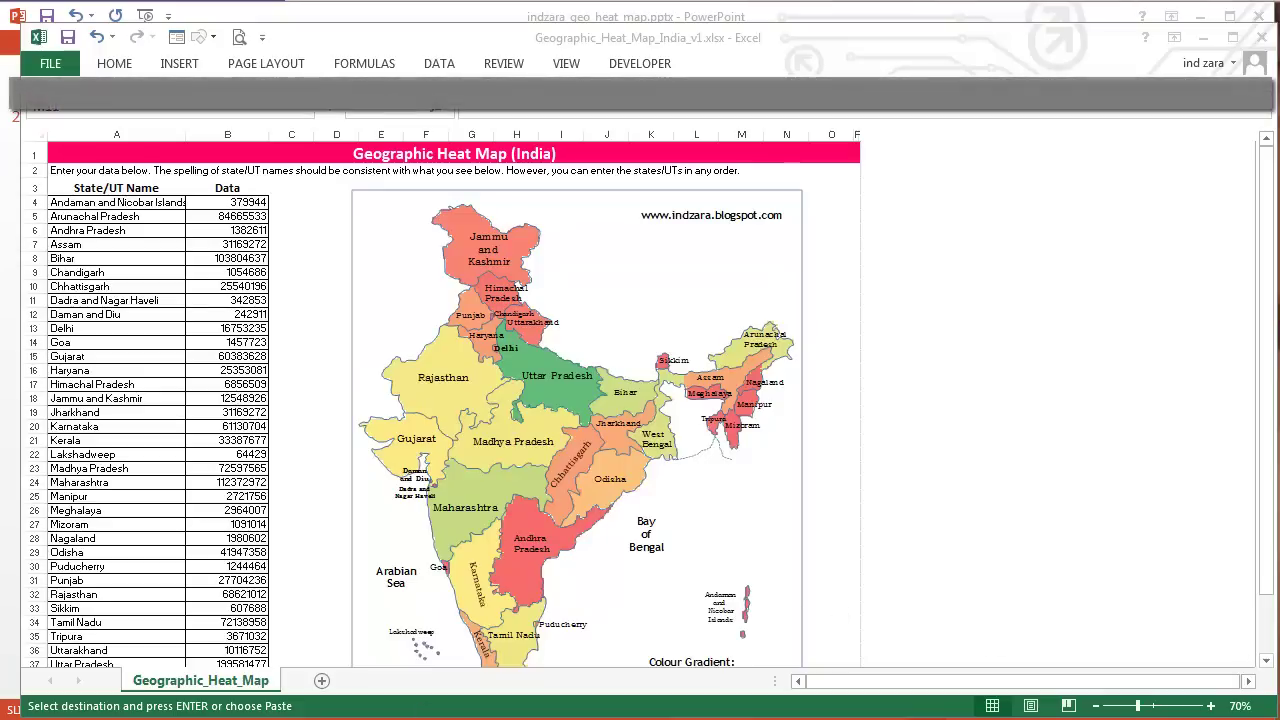
{"action": "key", "text": "alt+Tab"}
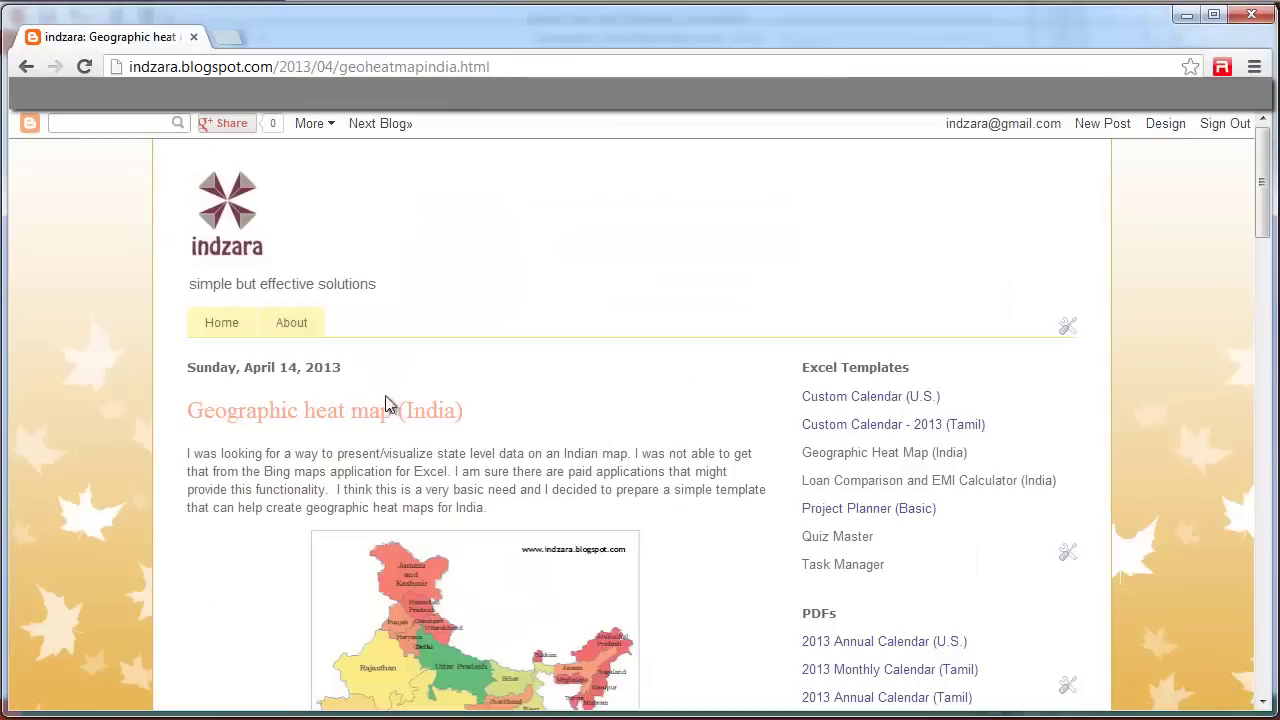
{"action": "scroll", "coordinate": [399, 453], "scroll_direction": "down", "scroll_amount": 1}
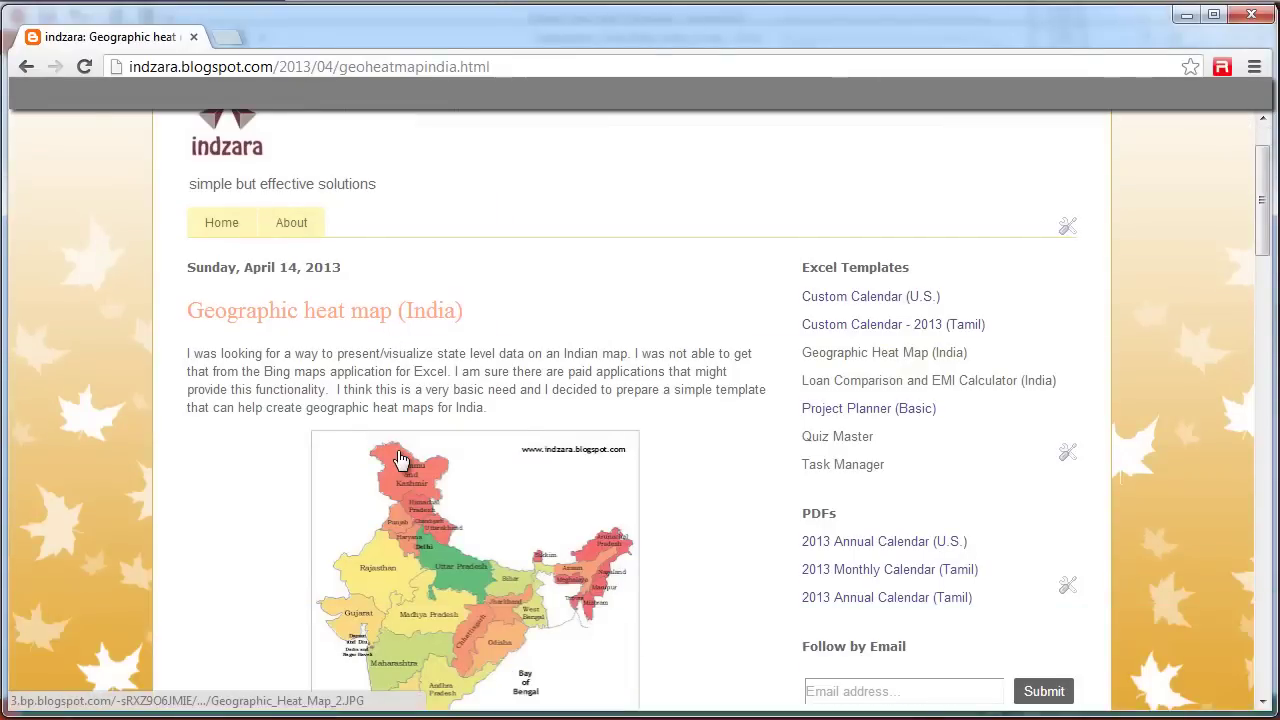